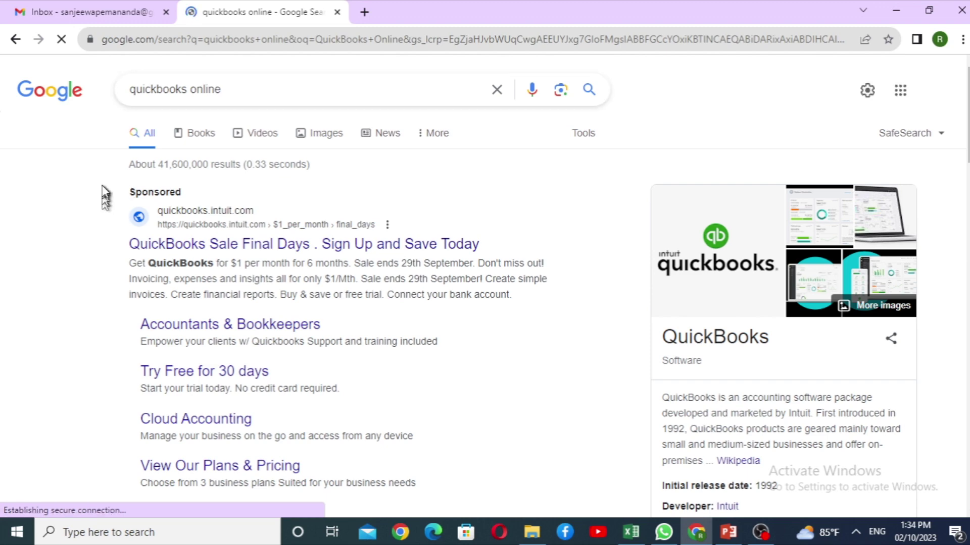
# Step: Scroll the Google results and open the 'QuickBooks® Online: All-in-One Business Solutions' link
pyautogui.scroll(-3, 105, 198)
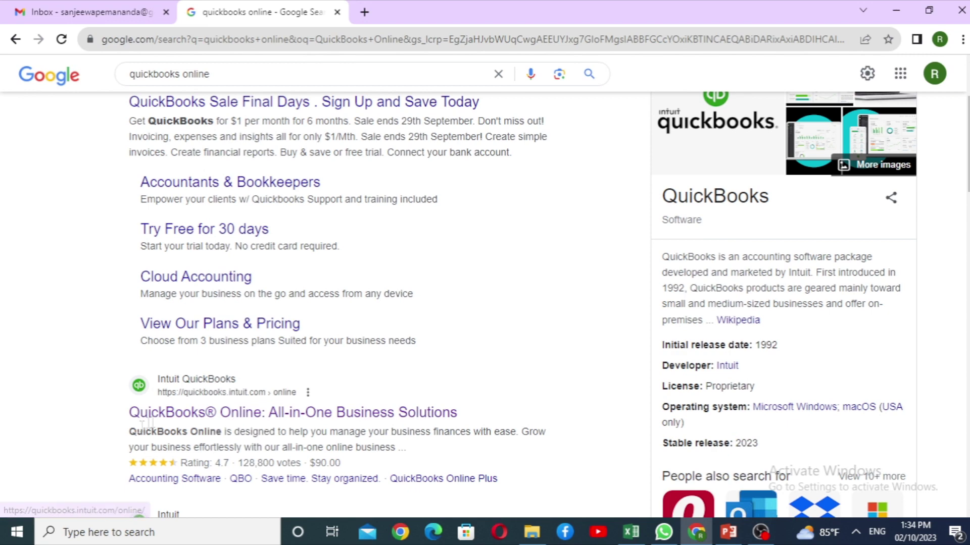
pyautogui.click(175, 413)
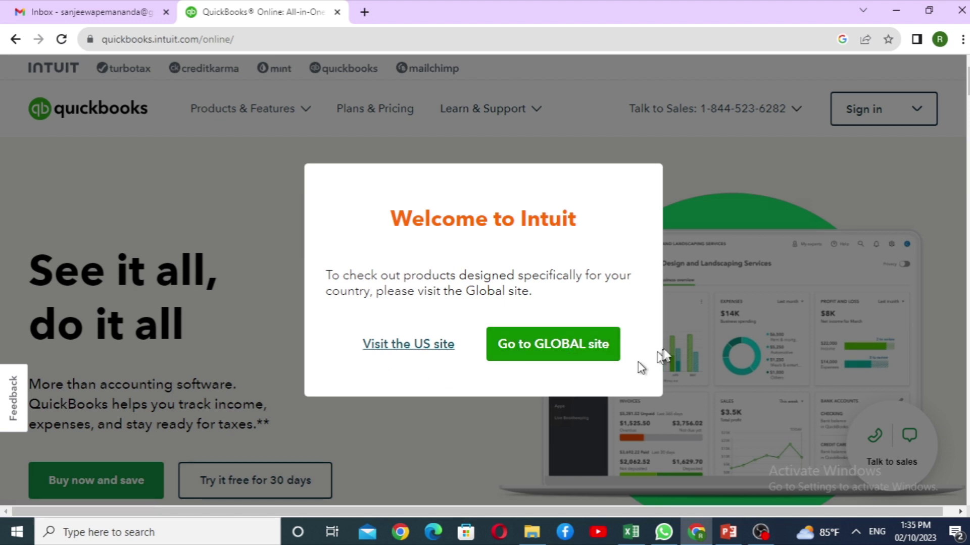
# Step: Continue to the global QuickBooks site and scroll down toward the pricing plans
pyautogui.click(561, 353)
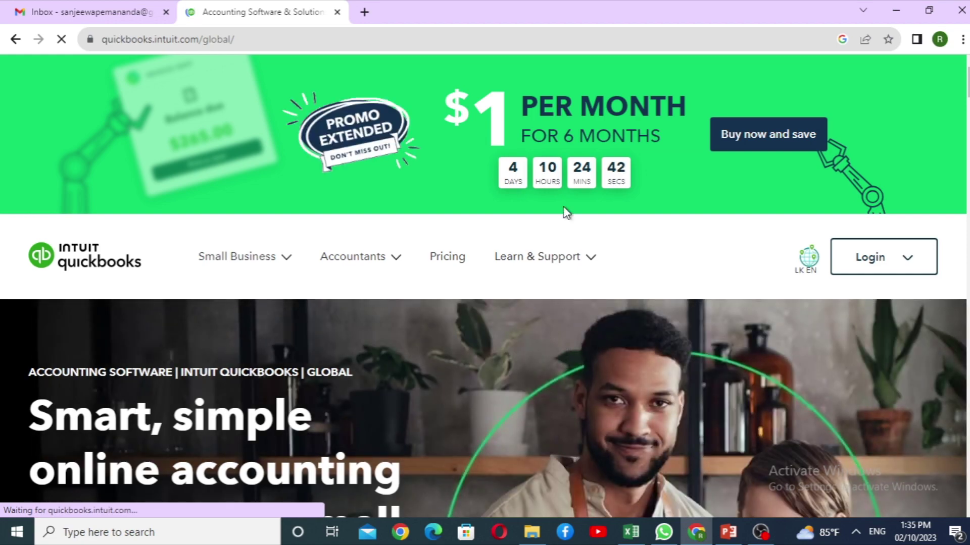
pyautogui.scroll(-10, 564, 212)
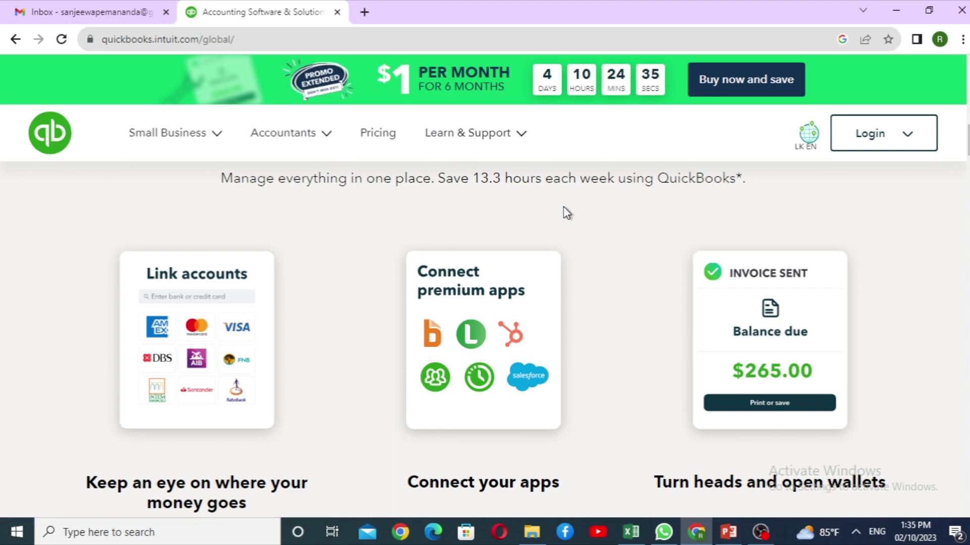
pyautogui.scroll(-10, 567, 212)
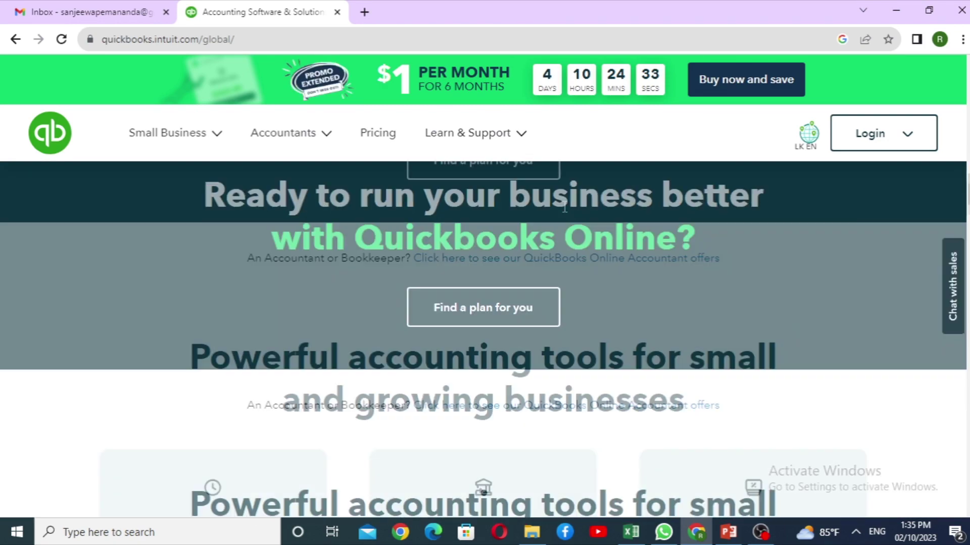
pyautogui.scroll(-5, 565, 208)
pyautogui.scroll(-10, 560, 207)
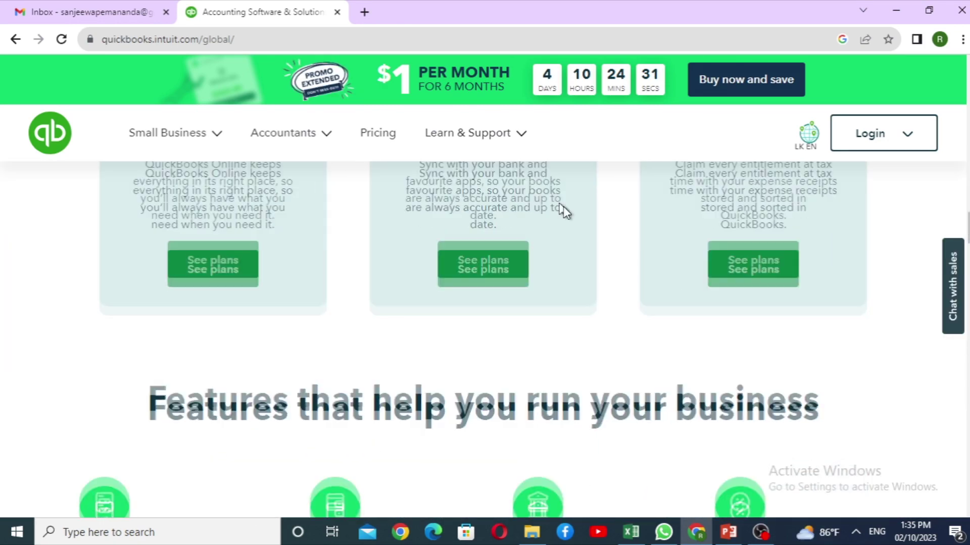
pyautogui.scroll(-10, 564, 211)
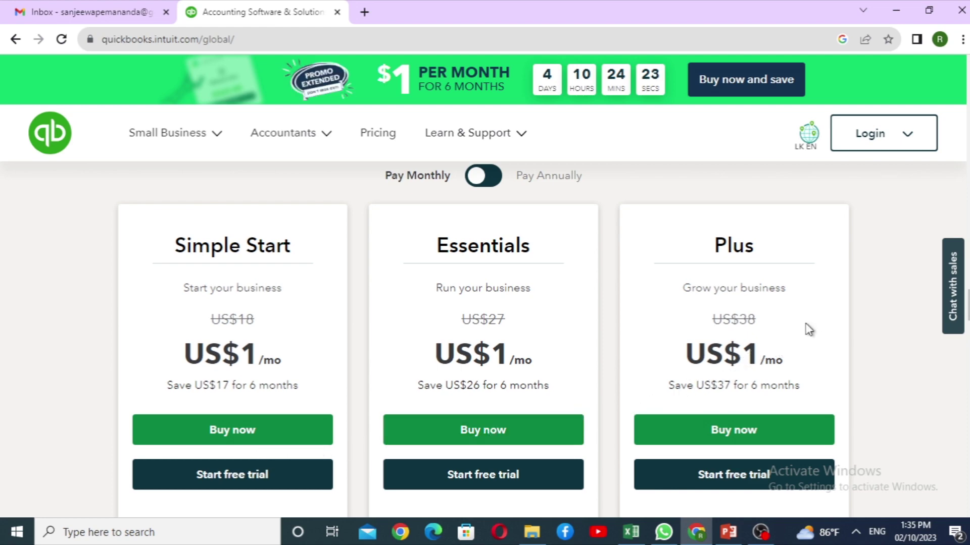
pyautogui.scroll(-2, 805, 328)
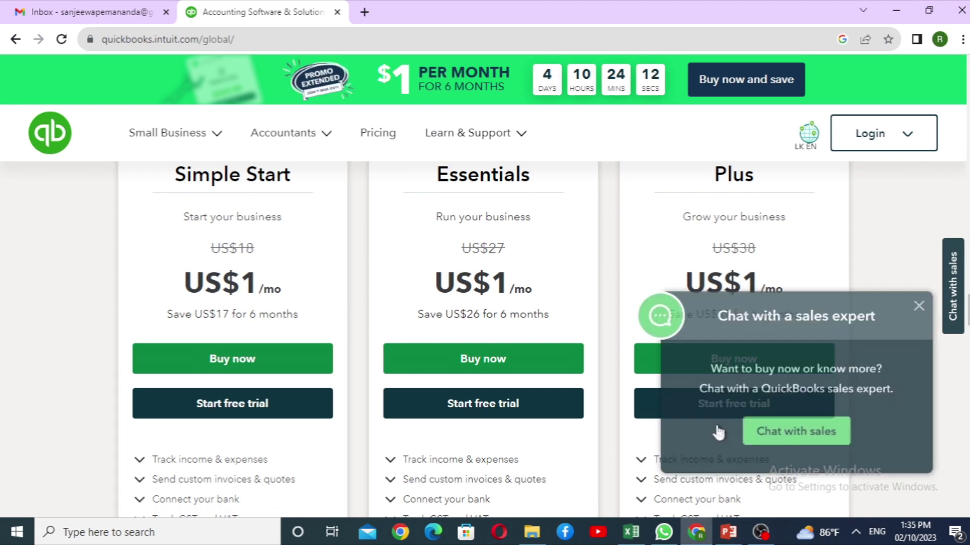
# Step: Start a free trial of the Plus plan to reach the Intuit account sign-up form
pyautogui.scroll(-8, 840, 281)
pyautogui.scroll(4, 840, 283)
pyautogui.scroll(3, 840, 283)
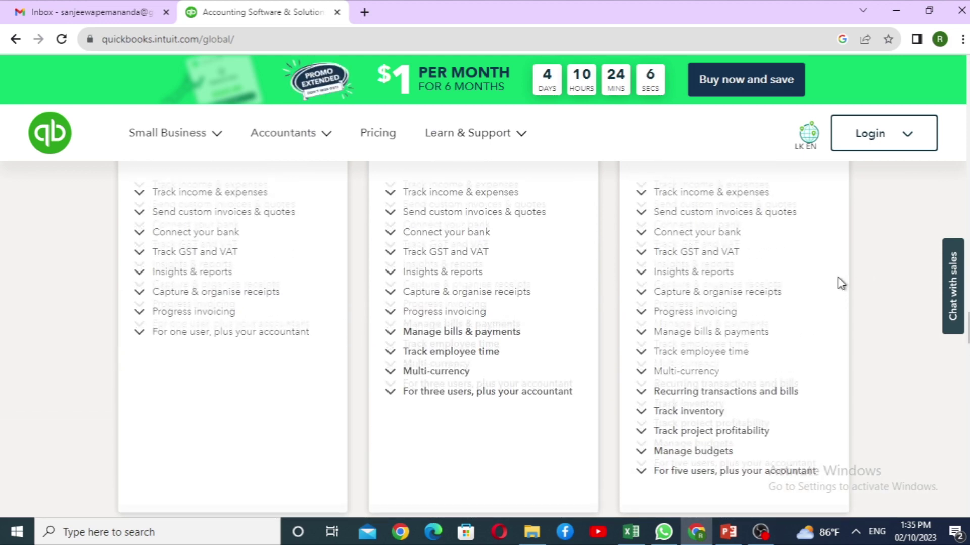
pyautogui.scroll(4, 840, 283)
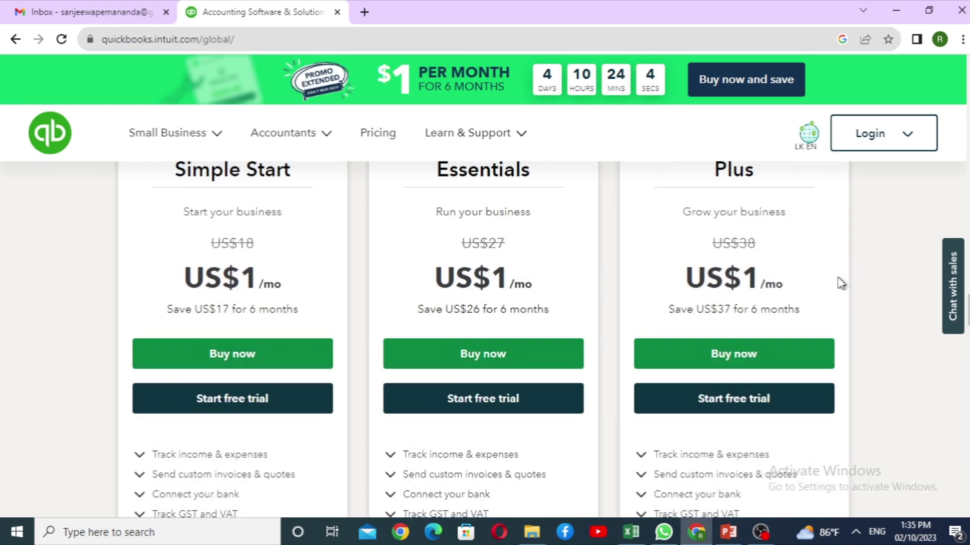
pyautogui.scroll(-3, 840, 283)
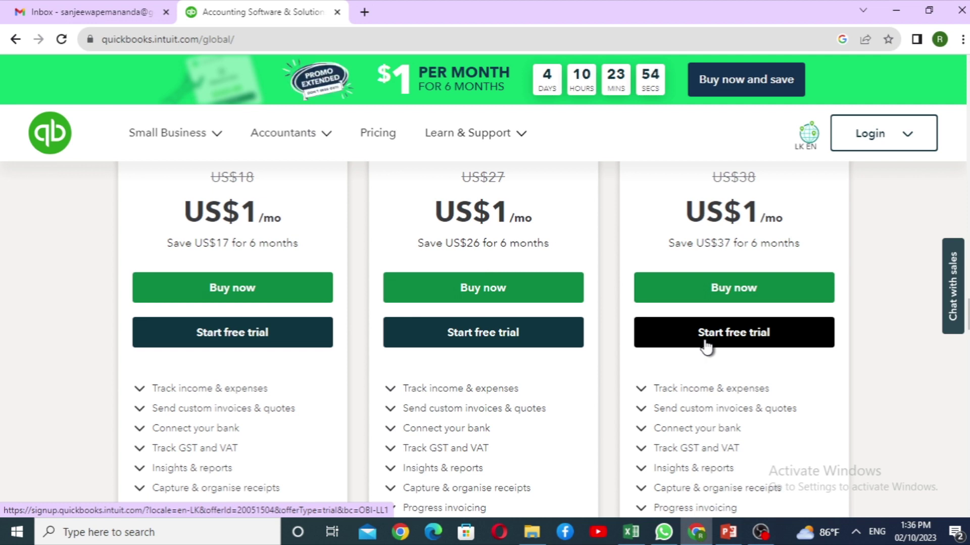
pyautogui.click(706, 346)
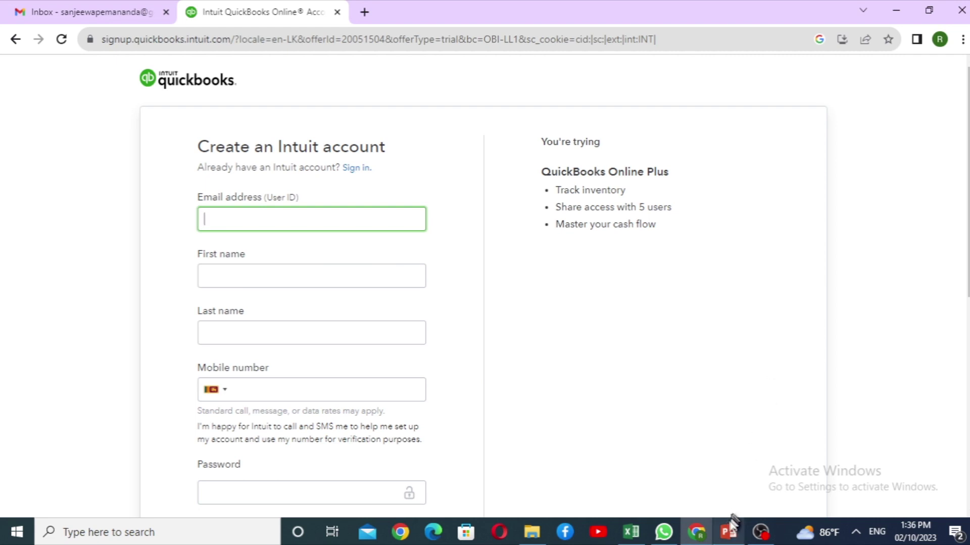
pyautogui.click(728, 532)
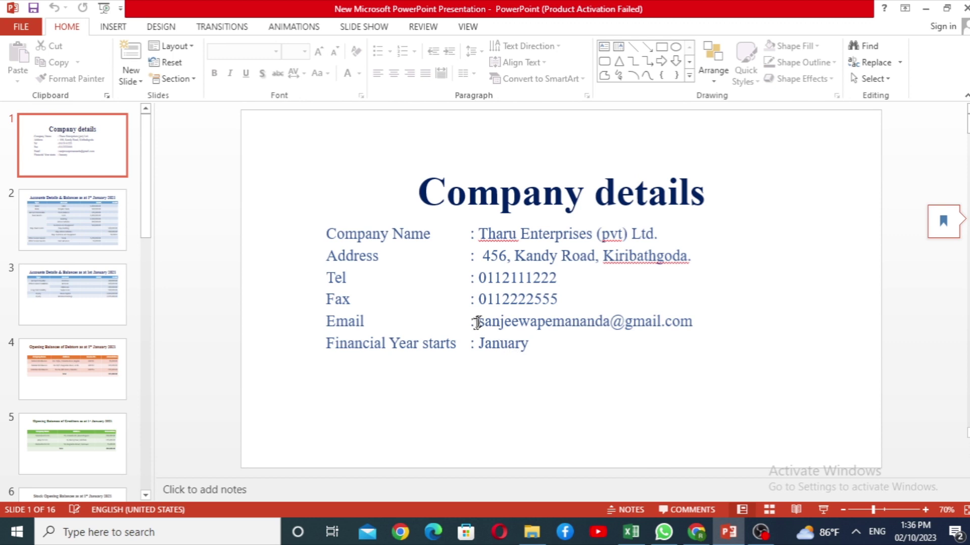
# Step: Copy the email address from the Company details slide and return to the Chrome sign-up page
pyautogui.moveTo(478, 321); pyautogui.dragTo(696, 324)
pyautogui.hotkey('ctrl', 'c')
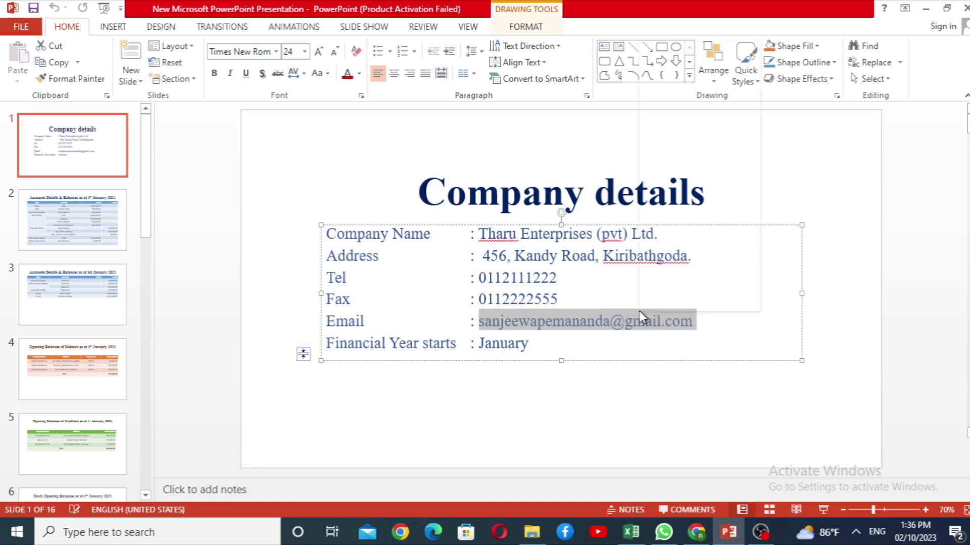
pyautogui.rightClick(642, 317)
pyautogui.click(673, 69)
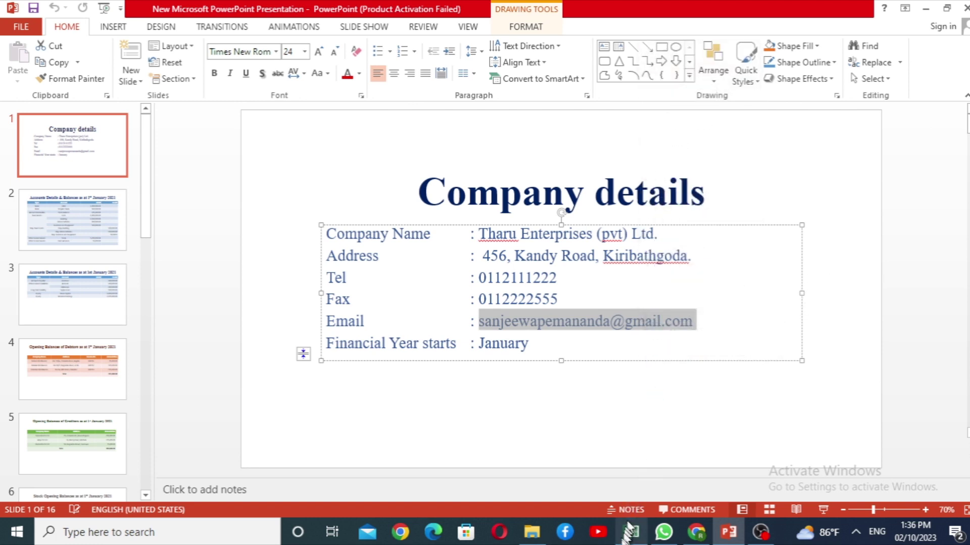
pyautogui.moveTo(702, 541)
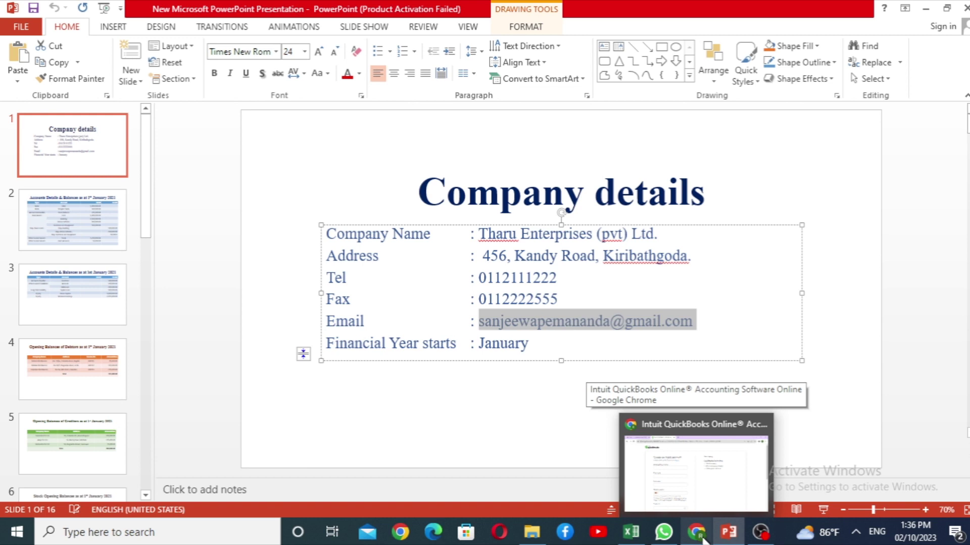
pyautogui.click(700, 535)
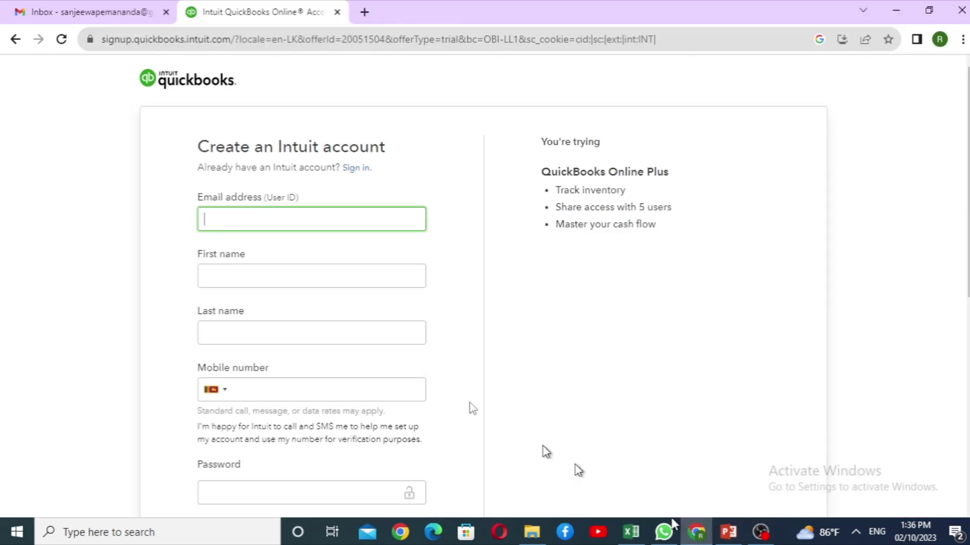
# Step: Paste the company email and enter the account holder's first and last name
pyautogui.rightClick(214, 220)
pyautogui.click(244, 316)
pyautogui.click(949, 399)
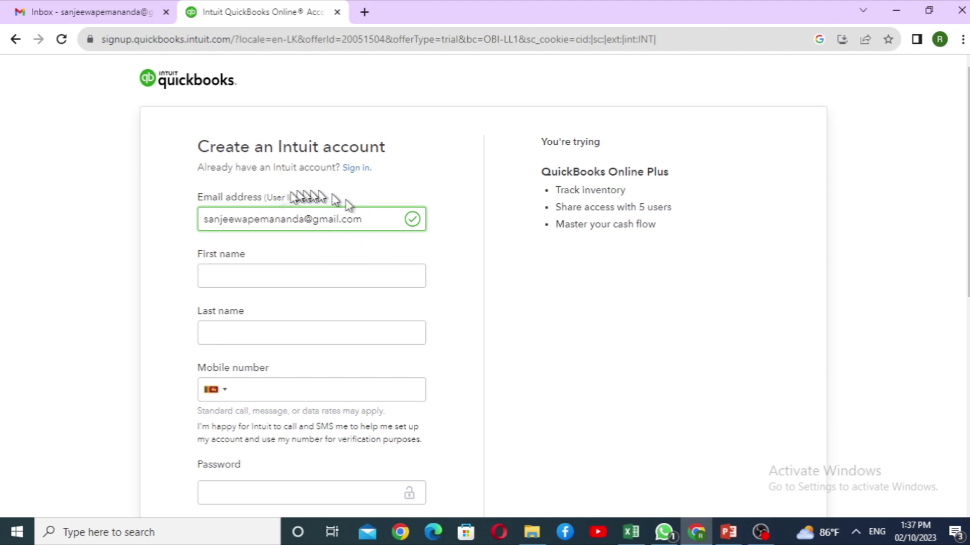
pyautogui.click(229, 276)
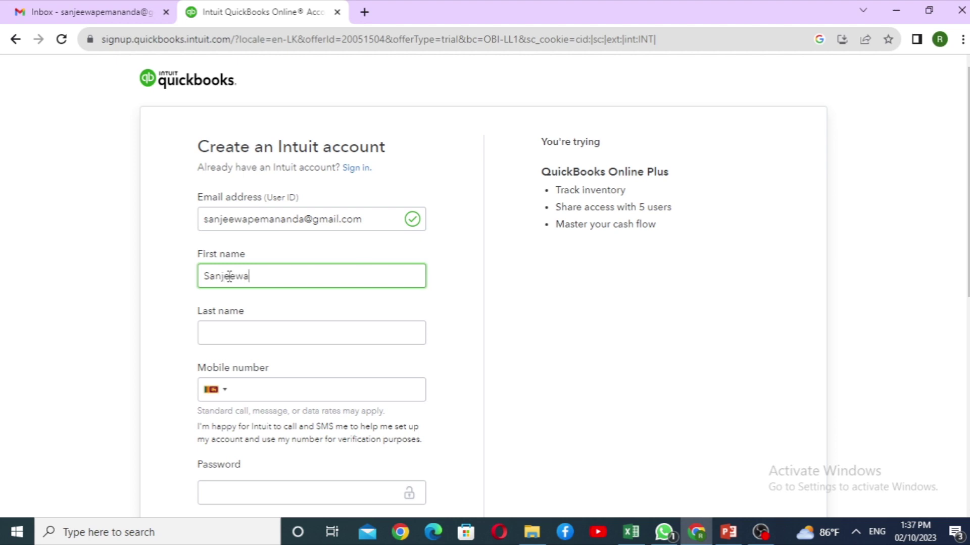
pyautogui.press('Tab')
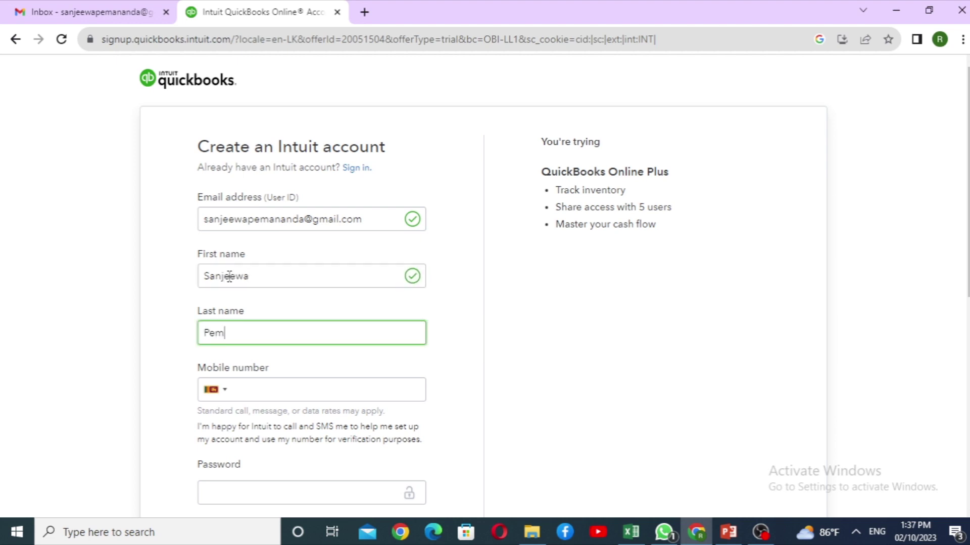
pyautogui.press('Tab')
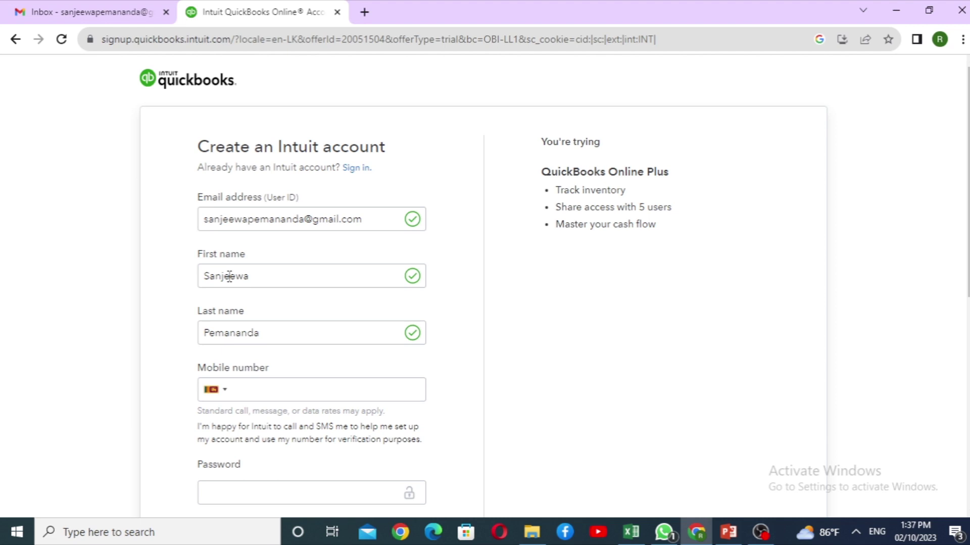
# Step: Paste in the mobile number, the account password and its confirmation
pyautogui.press('Tab')
pyautogui.hotkey('ctrl', 'v')
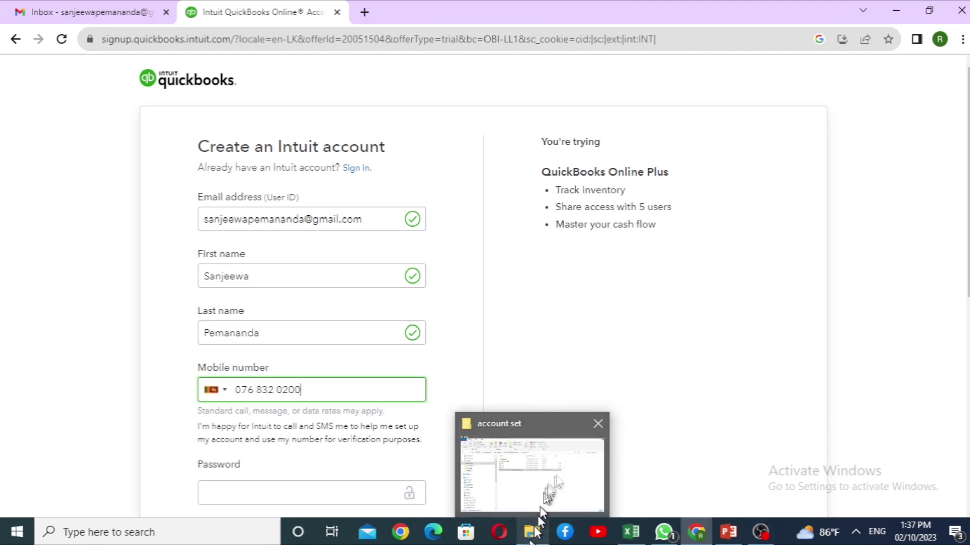
pyautogui.click(216, 493)
pyautogui.scroll(-3, 400, 394)
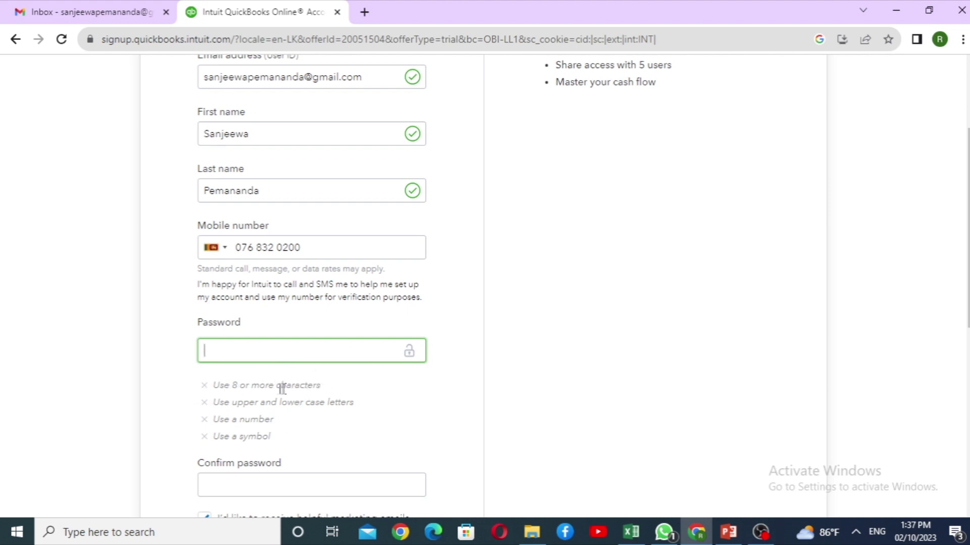
pyautogui.hotkey('ctrl', 'v')
pyautogui.click(159, 360)
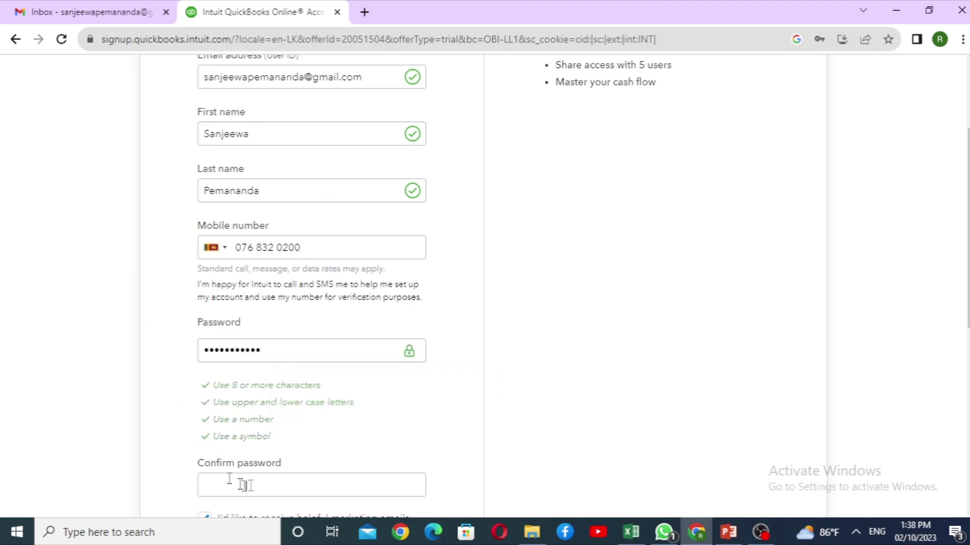
pyautogui.scroll(-2, 277, 461)
pyautogui.click(311, 414)
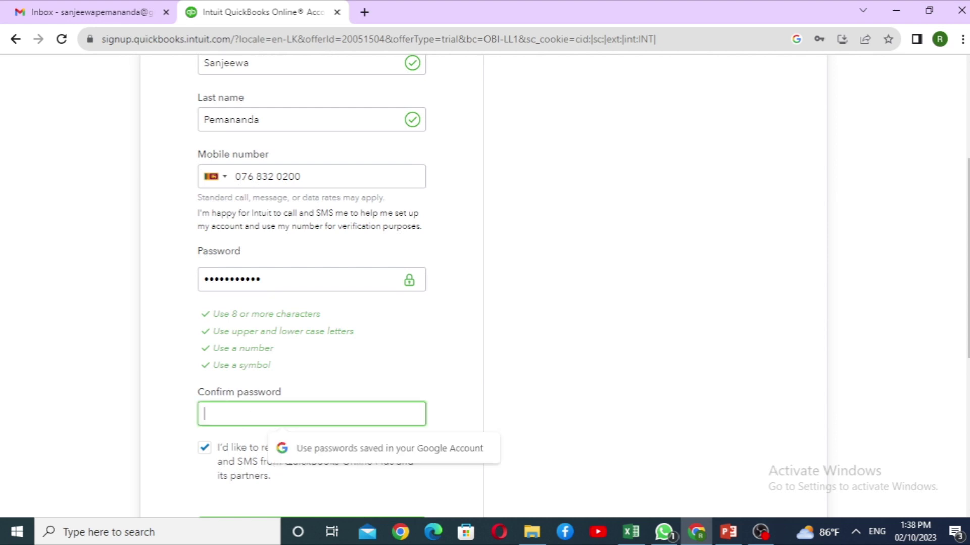
pyautogui.hotkey('ctrl', 'v')
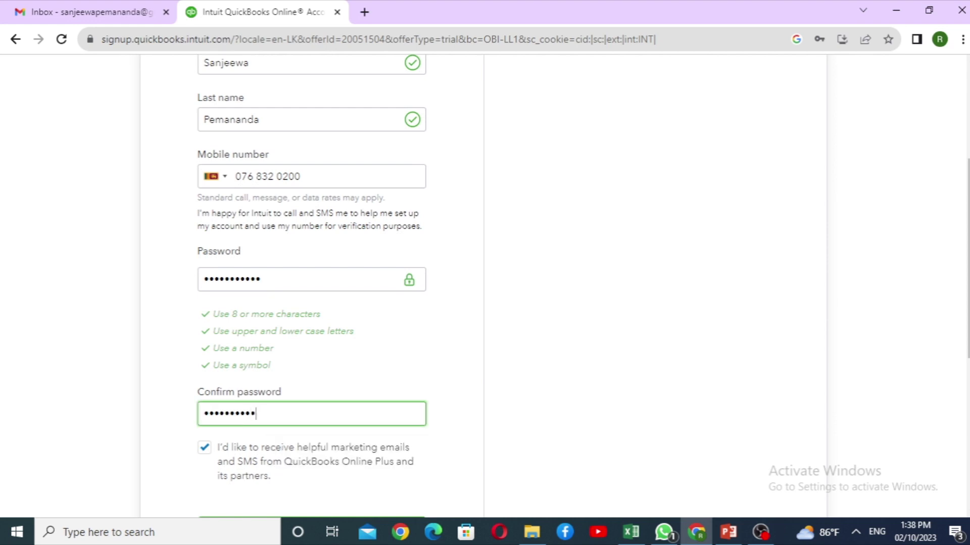
pyautogui.scroll(-4, 394, 306)
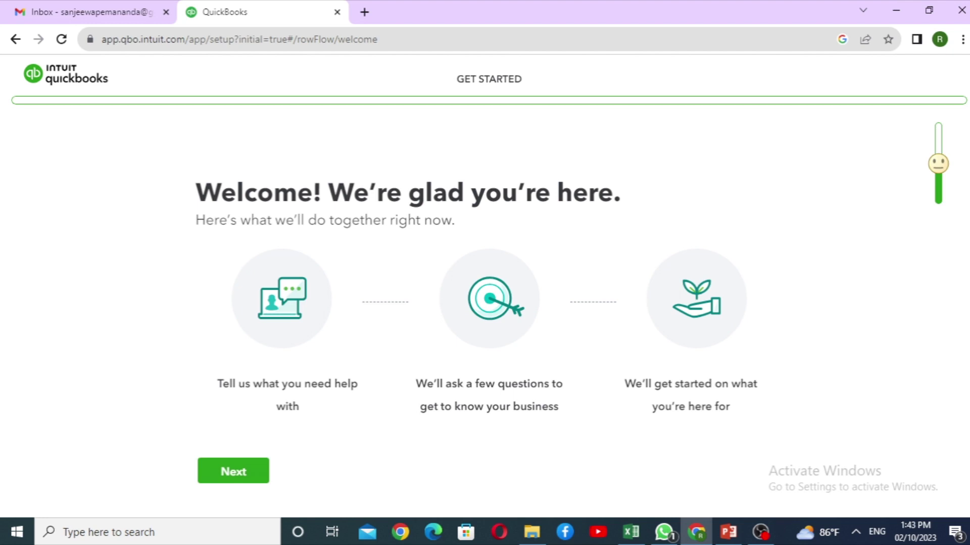
# Step: Enter 'Tharu Enterprises (pvt) Ltd', copied from the slide, as the legal business name and continue
pyautogui.click(231, 476)
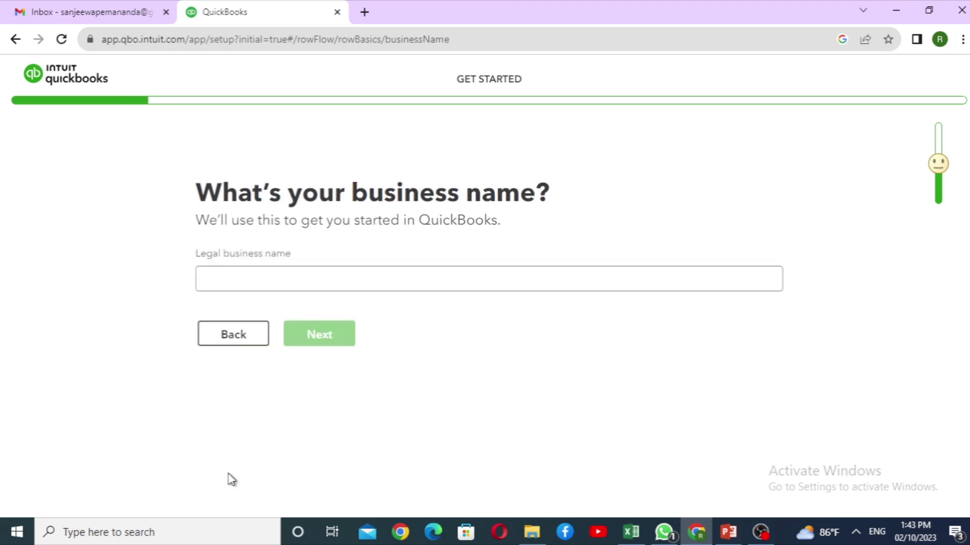
pyautogui.click(291, 276)
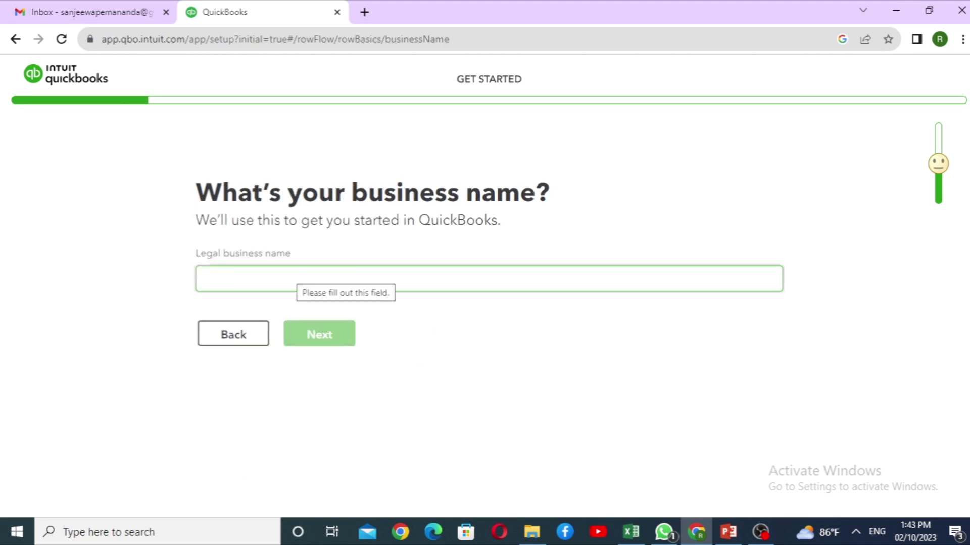
pyautogui.click(729, 532)
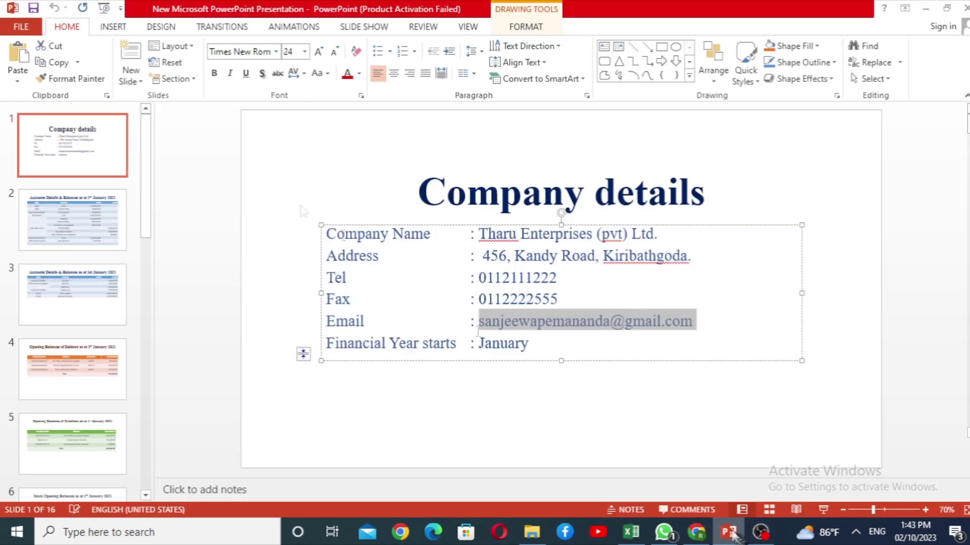
pyautogui.moveTo(479, 234); pyautogui.dragTo(649, 235)
pyautogui.hotkey('ctrl', 'c')
pyautogui.hotkey('alt', 'Tab')
pyautogui.hotkey('ctrl', 'v')
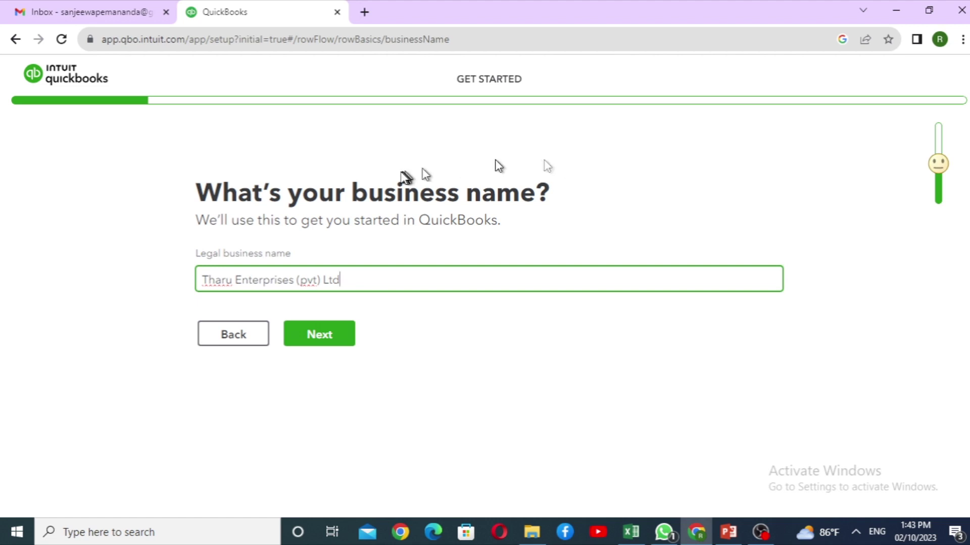
pyautogui.click(310, 339)
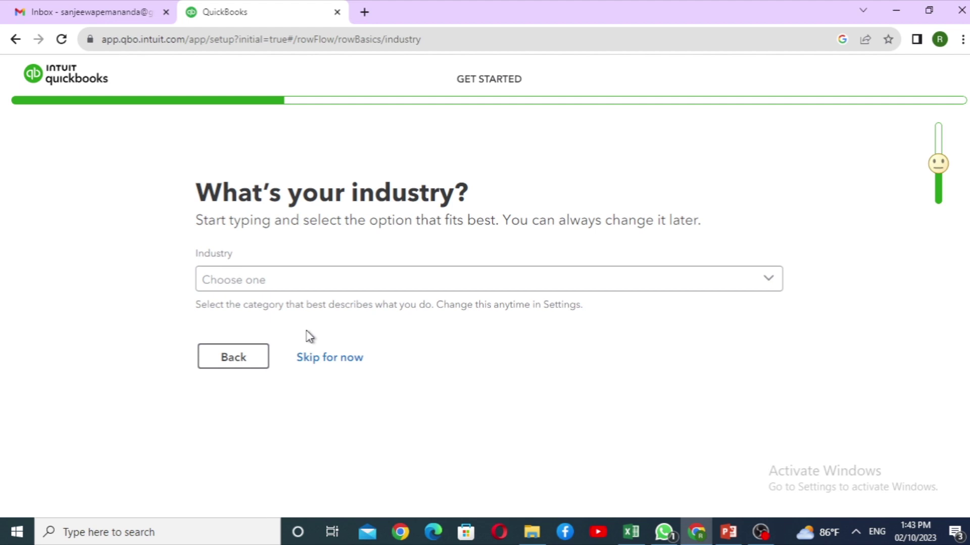
# Step: Choose Wholesale Trade from the industry list, after checking the course slides, and continue
pyautogui.click(227, 281)
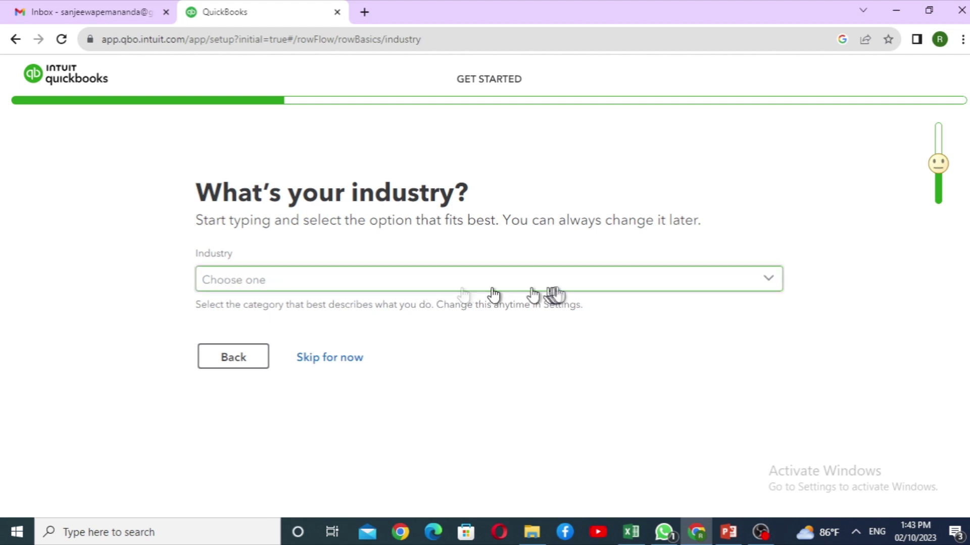
pyautogui.click(768, 283)
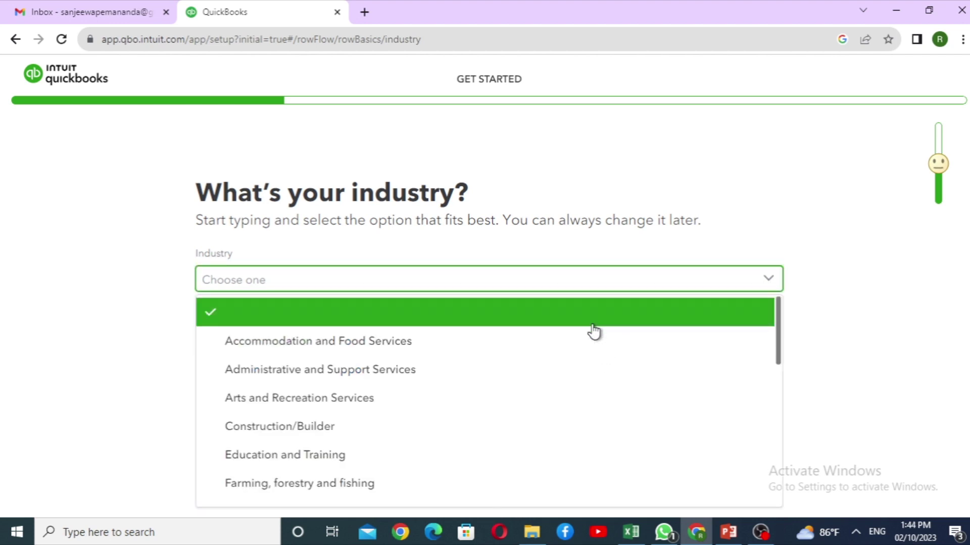
pyautogui.click(729, 532)
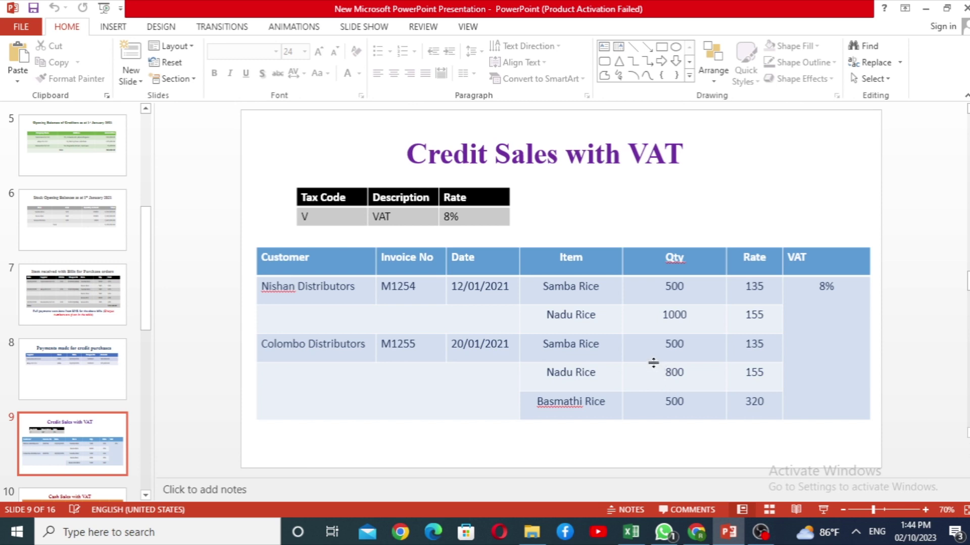
pyautogui.click(697, 533)
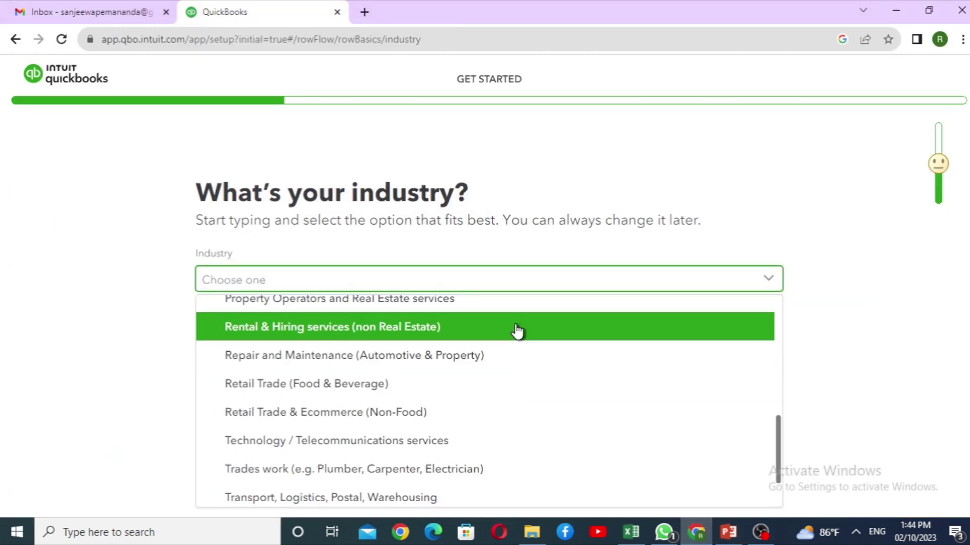
pyautogui.scroll(-2, 524, 354)
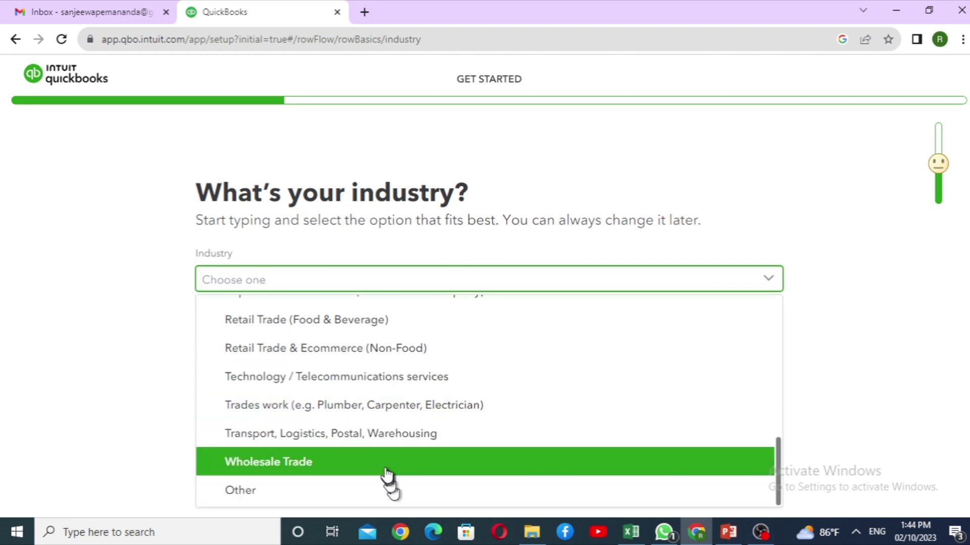
pyautogui.click(385, 470)
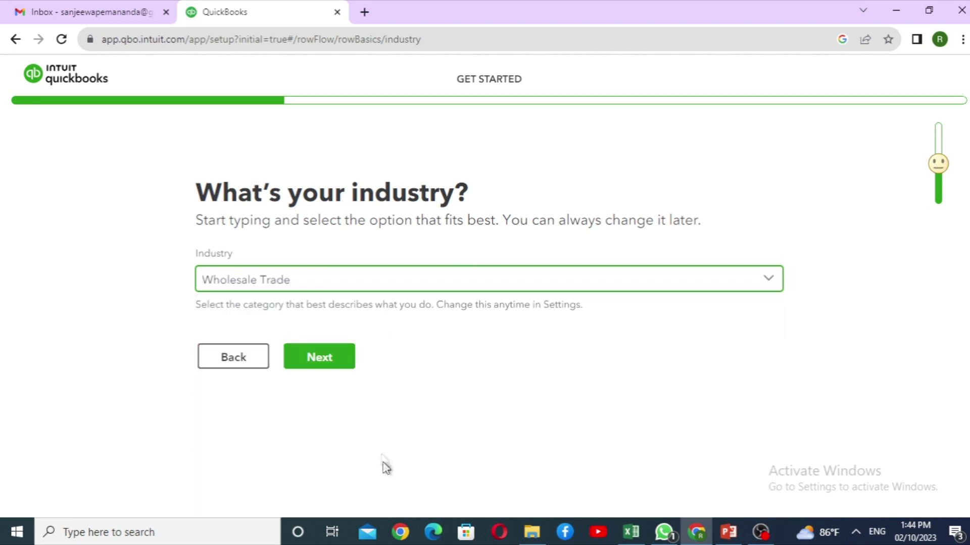
pyautogui.click(319, 359)
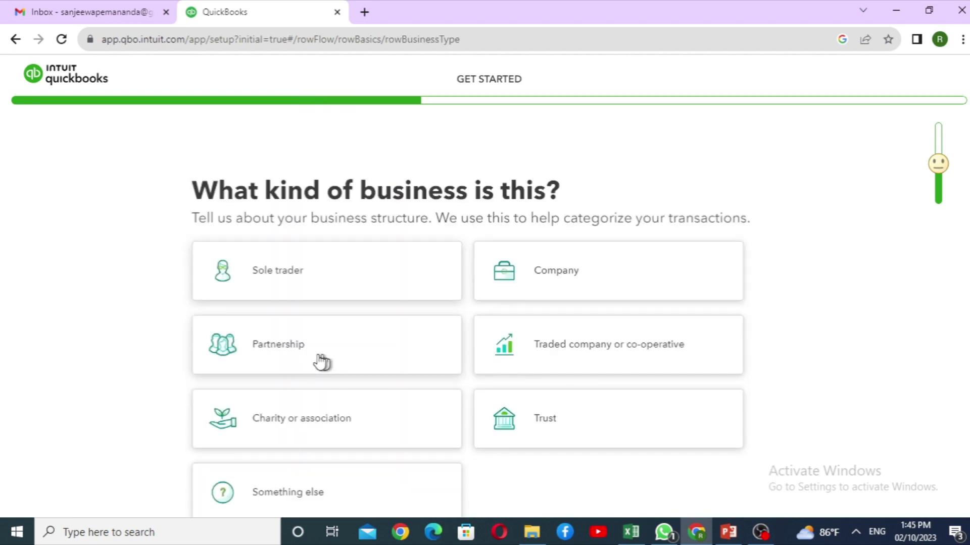
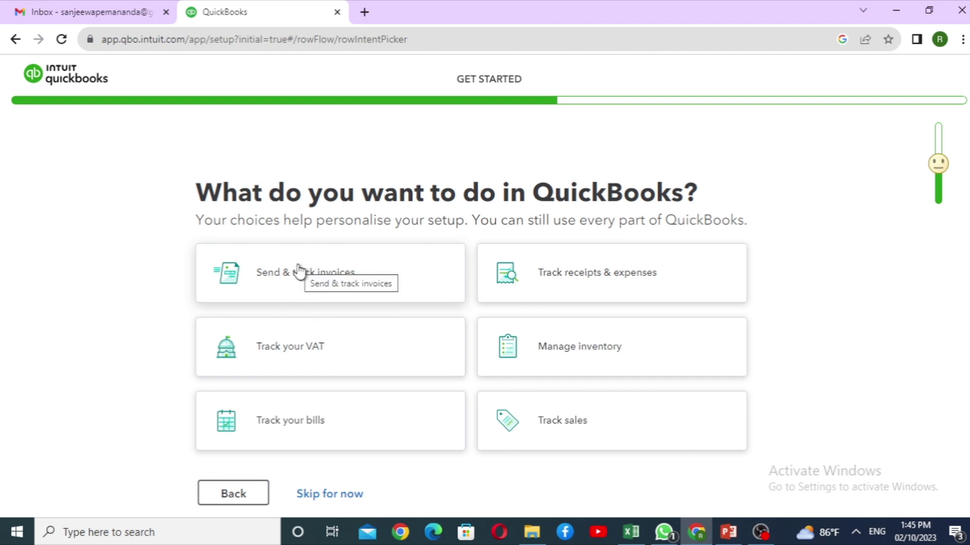
# Step: Select all six goals (invoices, receipts and expenses, VAT, inventory, bills, sales) and continue
pyautogui.click(300, 272)
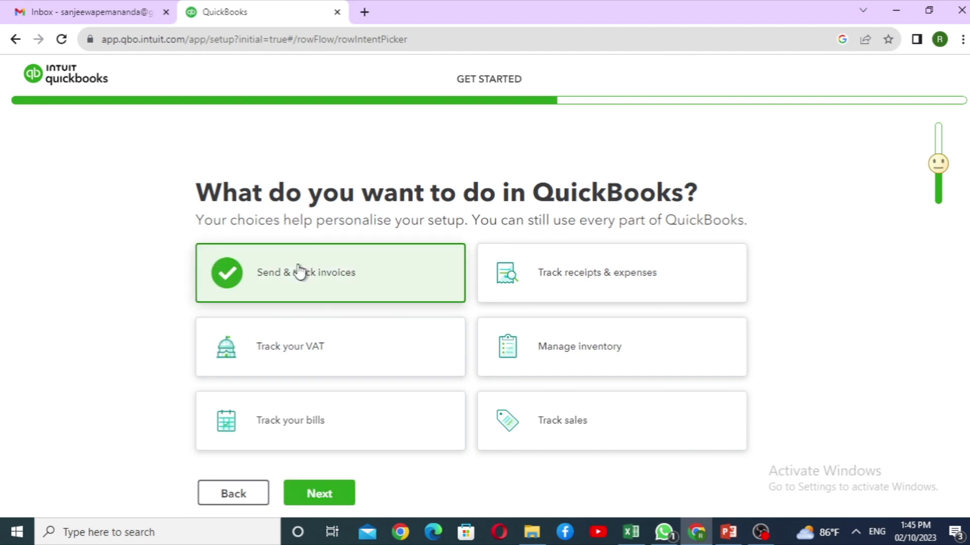
pyautogui.click(637, 273)
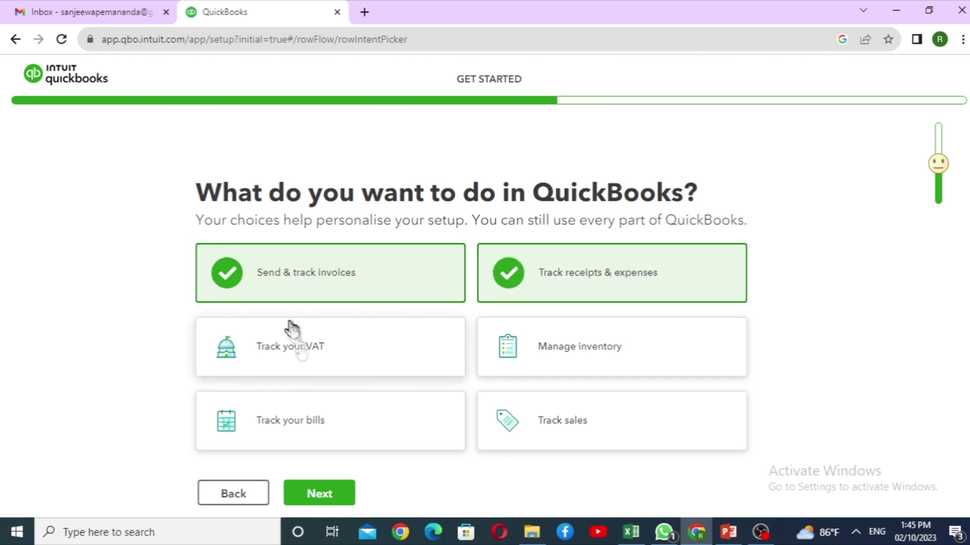
pyautogui.click(302, 359)
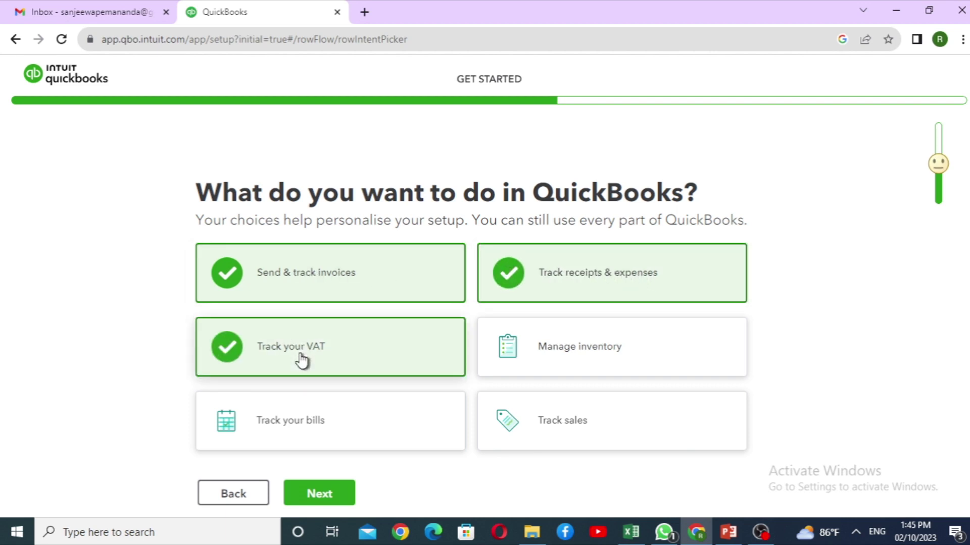
pyautogui.click(582, 357)
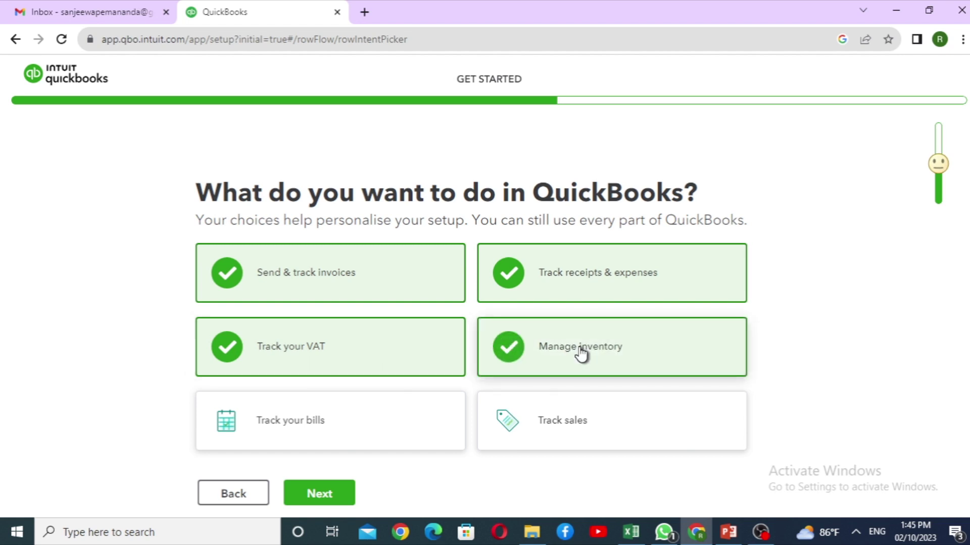
pyautogui.click(292, 430)
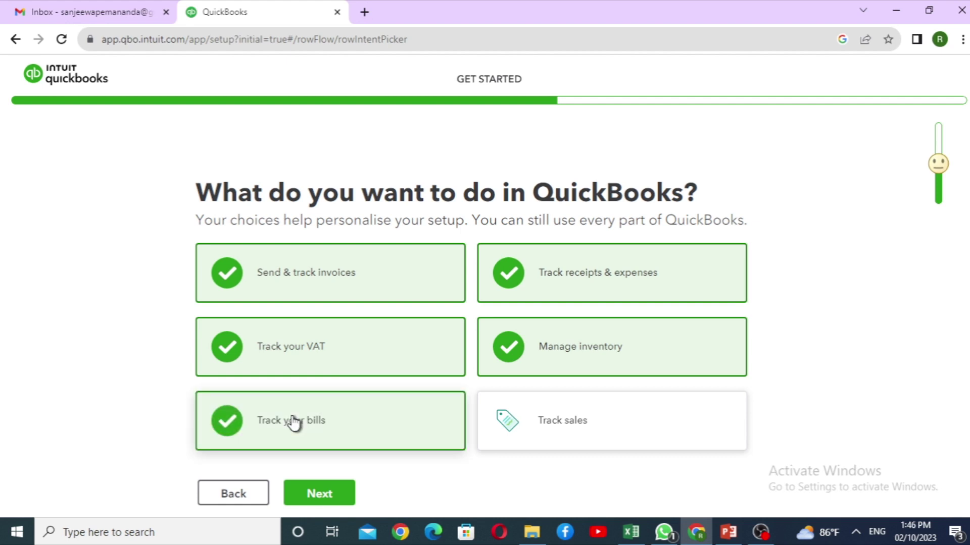
pyautogui.click(629, 425)
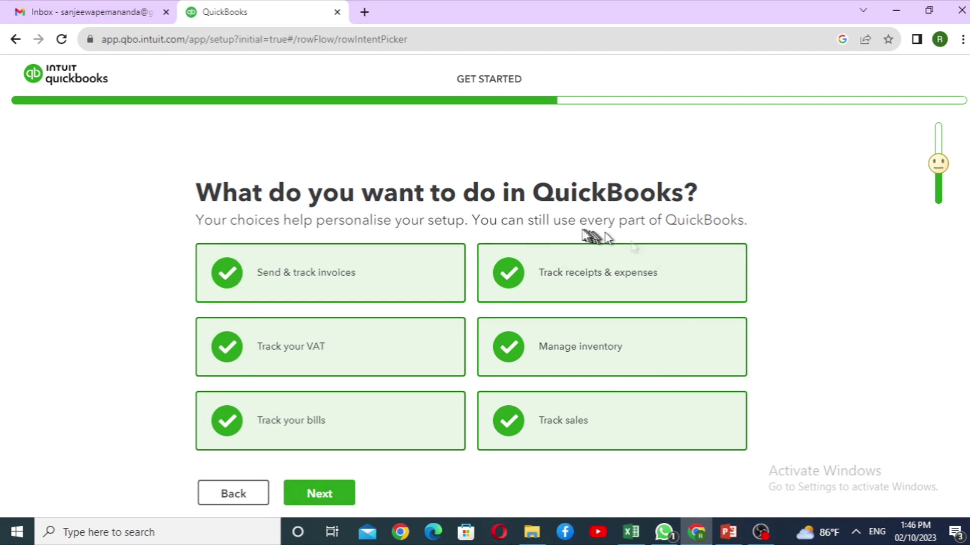
pyautogui.click(332, 499)
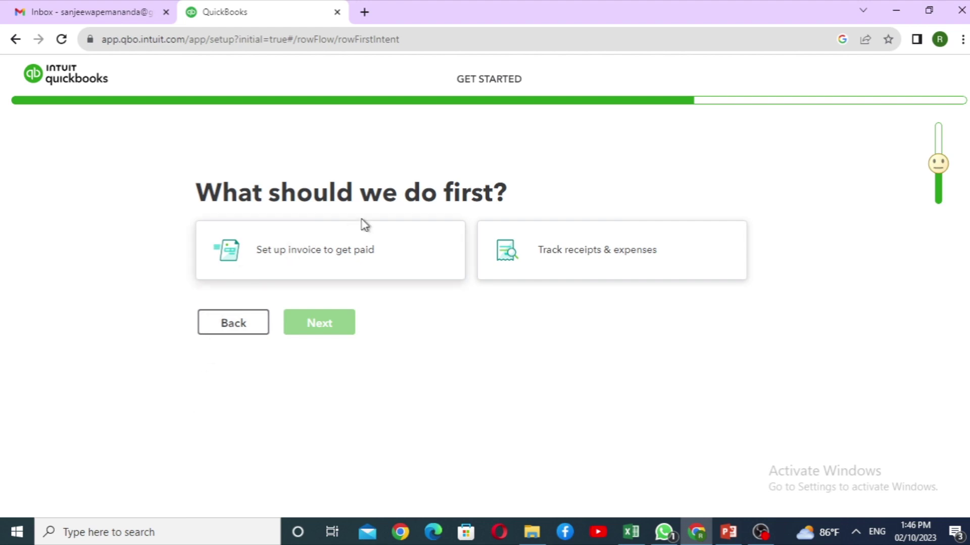
# Step: Pick 'Set up invoice to get paid' as the first task, then skip the invoice setup page
pyautogui.click(313, 250)
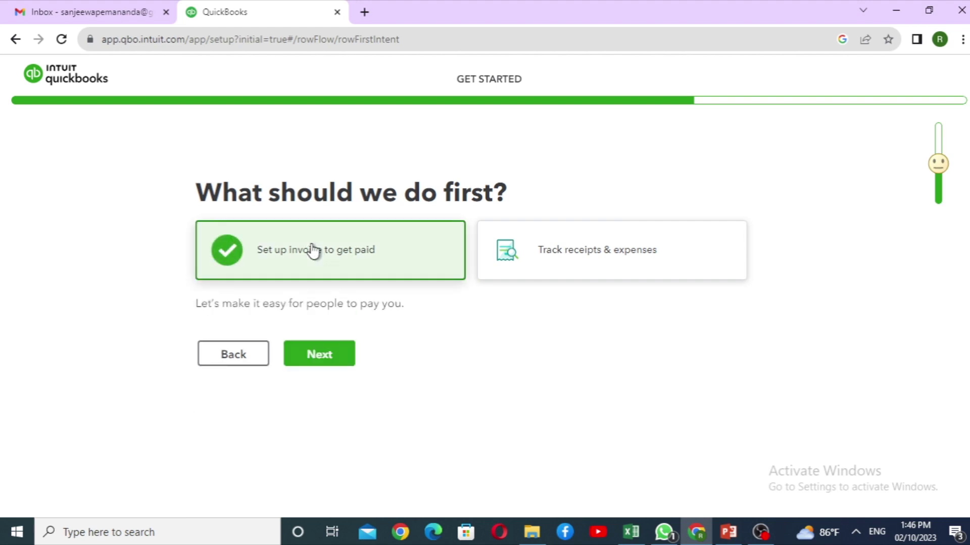
pyautogui.click(606, 232)
pyautogui.click(347, 262)
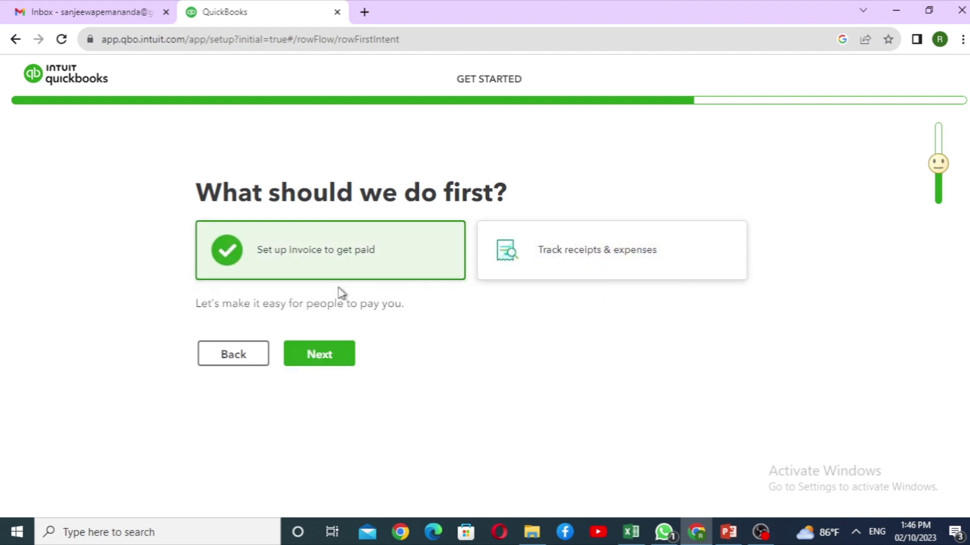
pyautogui.click(349, 251)
pyautogui.click(347, 255)
pyautogui.click(312, 360)
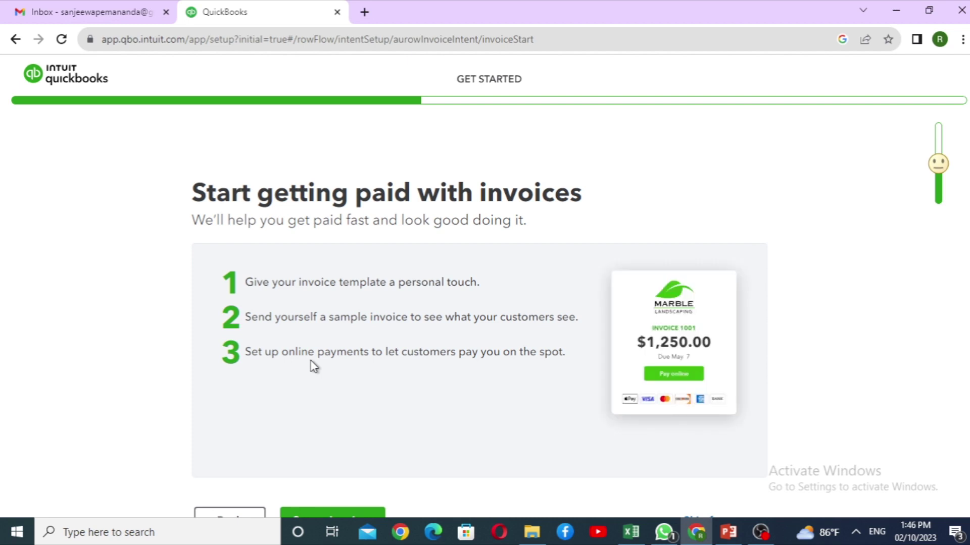
pyautogui.scroll(-1, 313, 366)
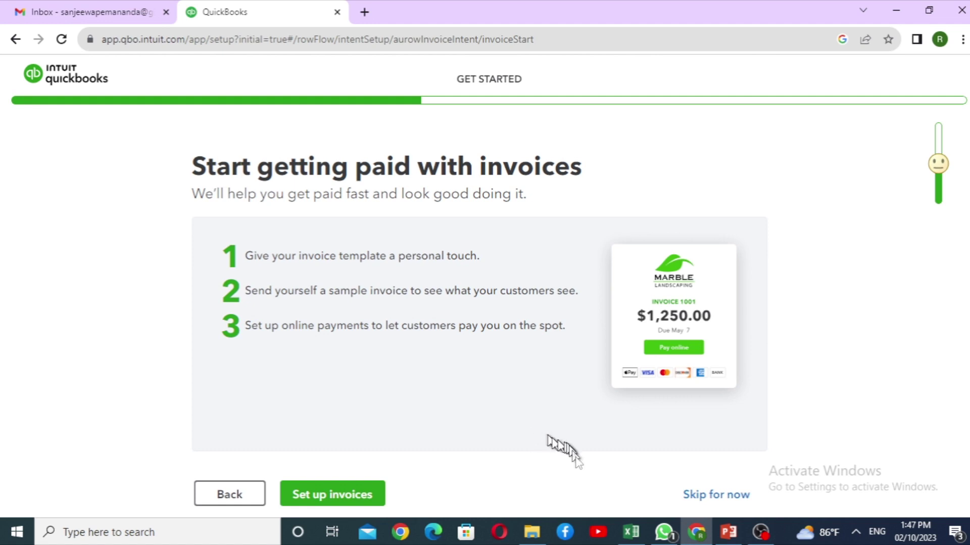
pyautogui.click(701, 498)
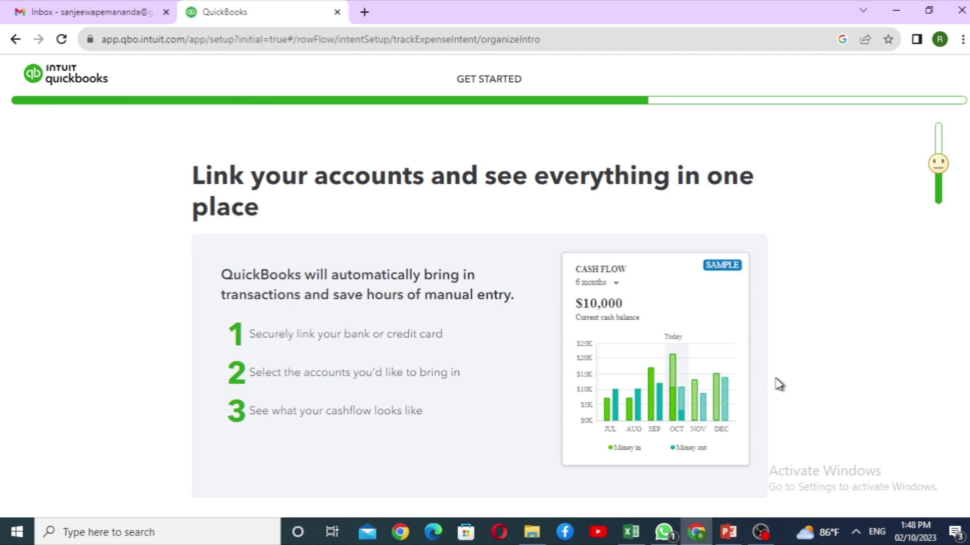
# Step: Skip the 'Link your accounts' page without connecting any bank accounts
pyautogui.scroll(-1, 779, 385)
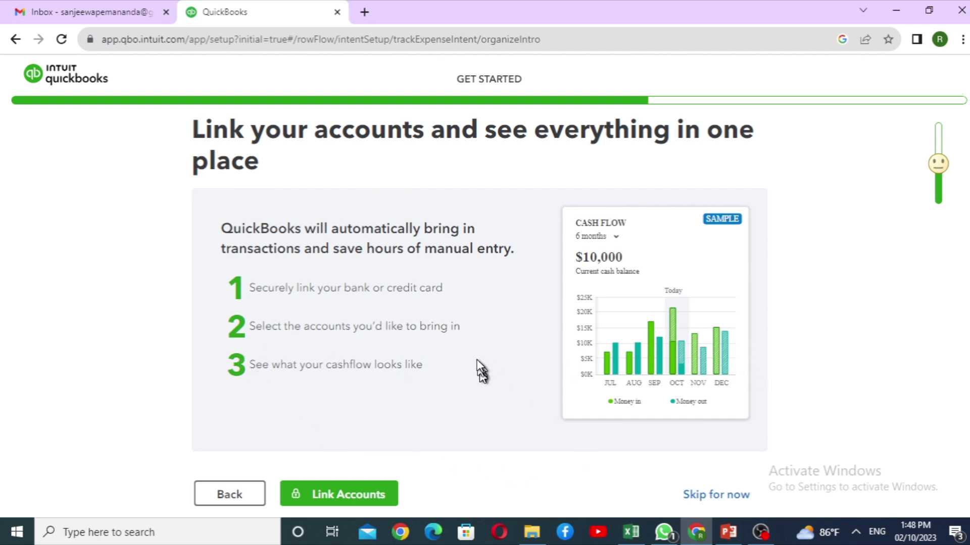
pyautogui.click(705, 499)
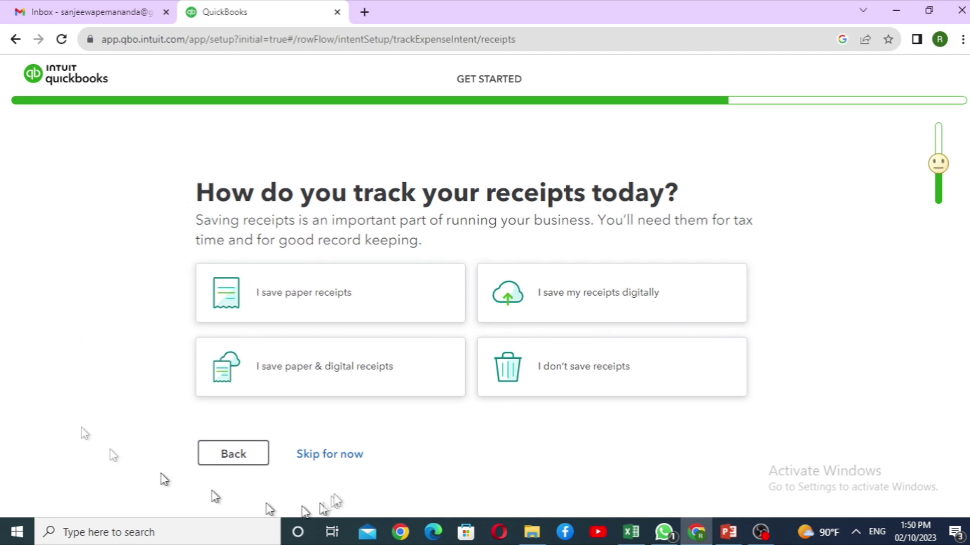
# Step: Skip the receipt-tracking question and move past the mobile app page
pyautogui.click(336, 460)
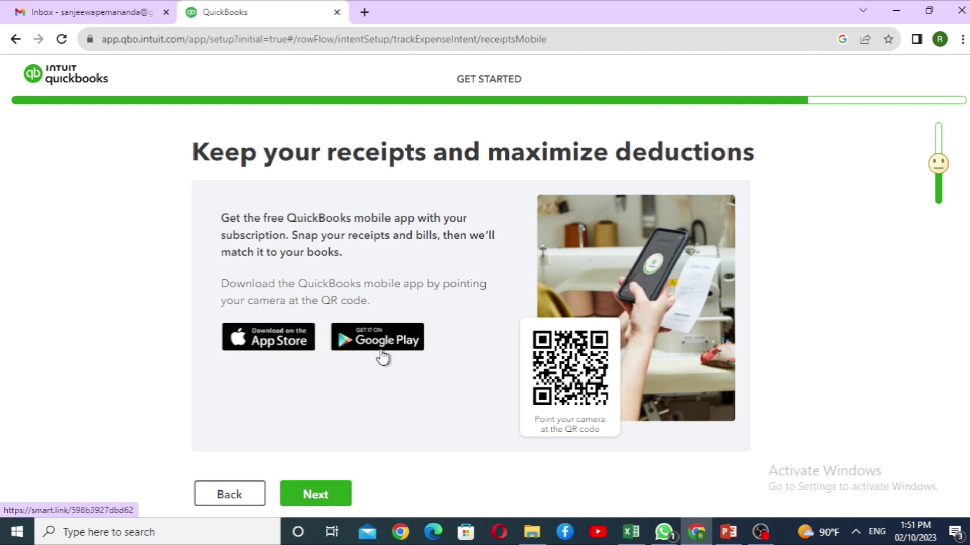
pyautogui.click(307, 497)
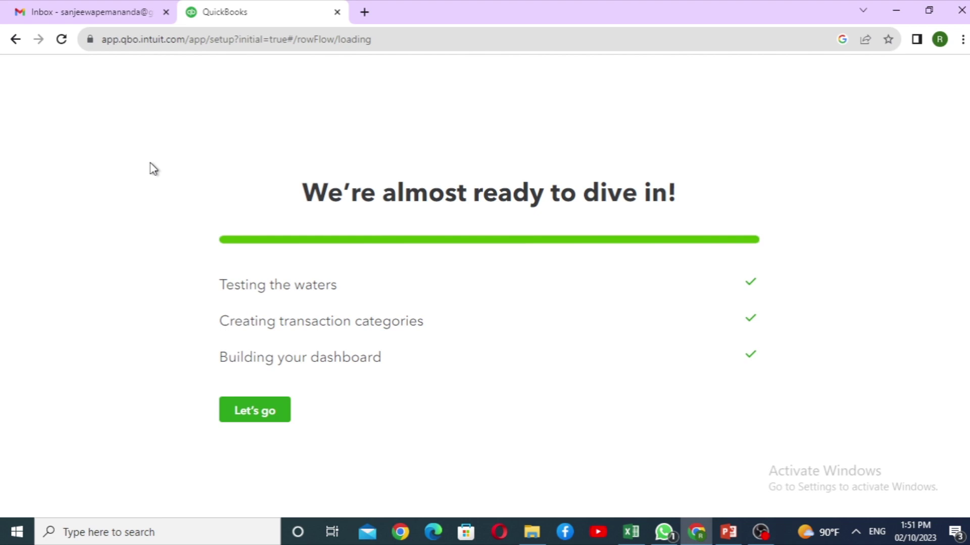
# Step: Finish setup with 'Let's go', glance at the PowerPoint Company details slide, then return to Chrome
pyautogui.click(251, 413)
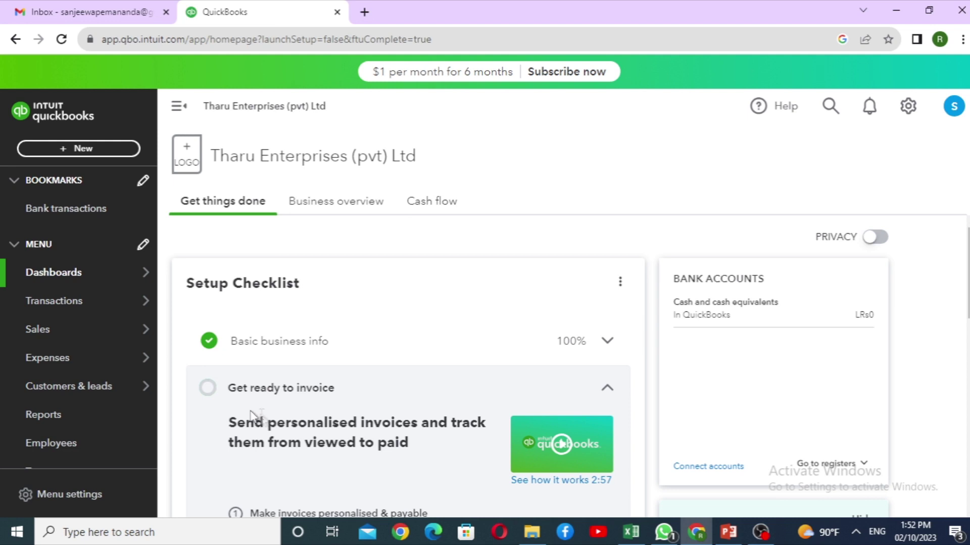
pyautogui.click(728, 532)
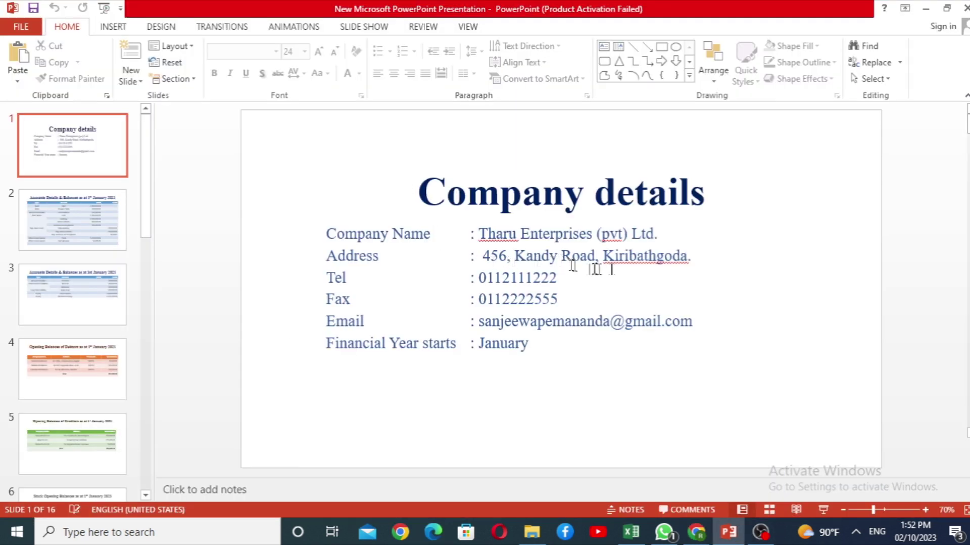
pyautogui.click(698, 533)
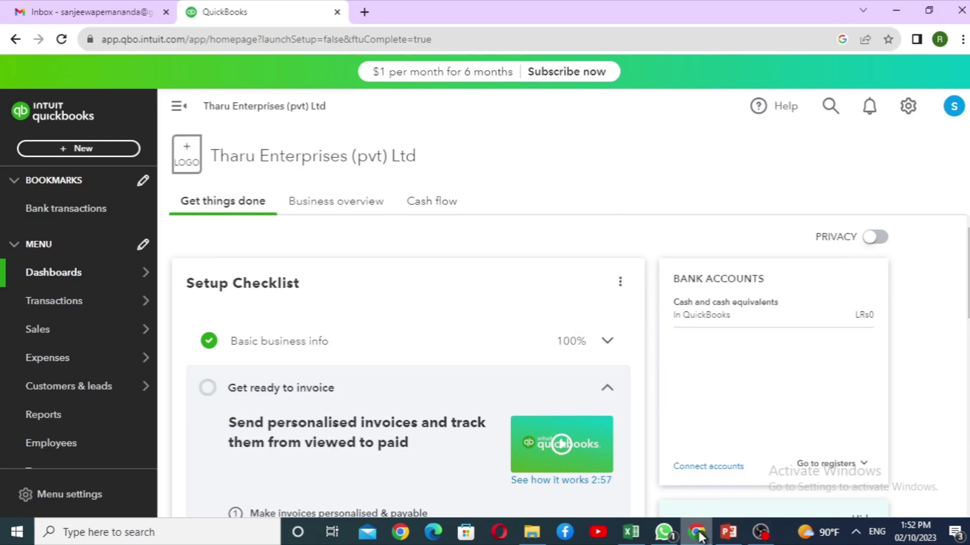
# Step: Open Account and Settings from the gear menu, then switch to the PowerPoint company details slide
pyautogui.click(903, 103)
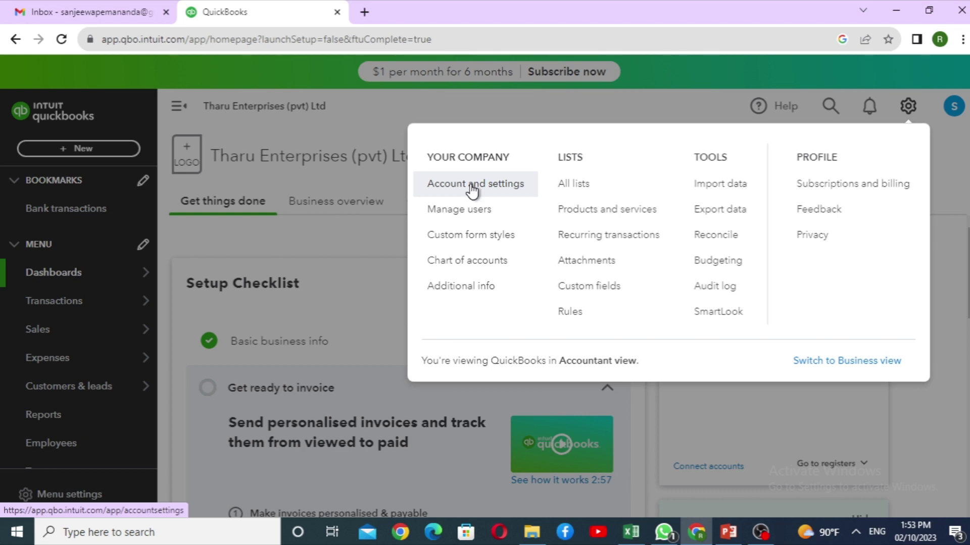
pyautogui.click(472, 187)
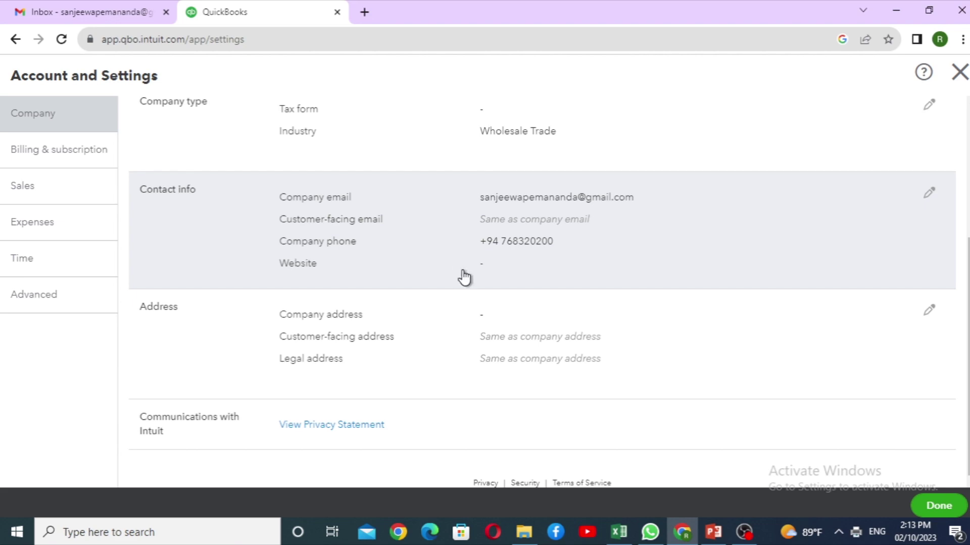
pyautogui.hotkey('alt', 'Tab')
pyautogui.hotkey('alt', 'Tab')
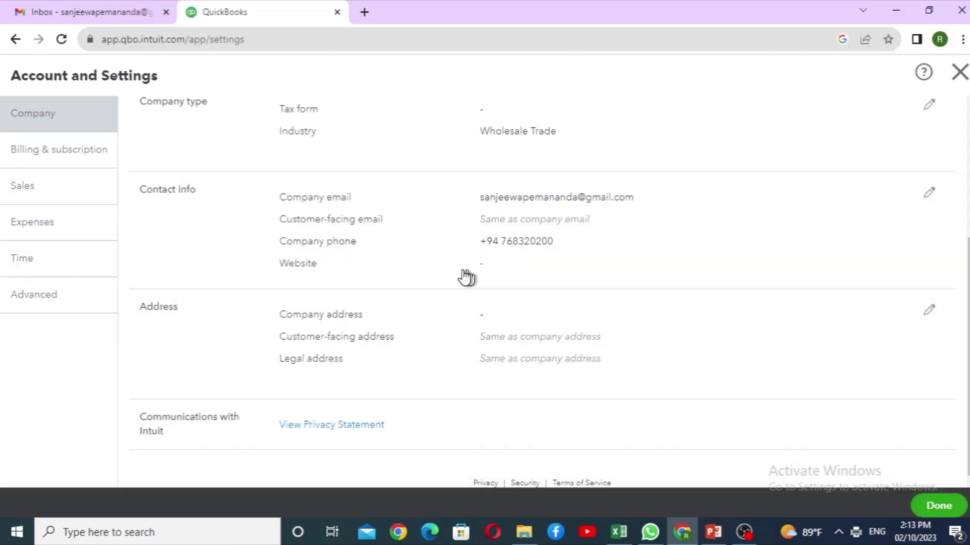
pyautogui.hotkey('alt', 'Tab')
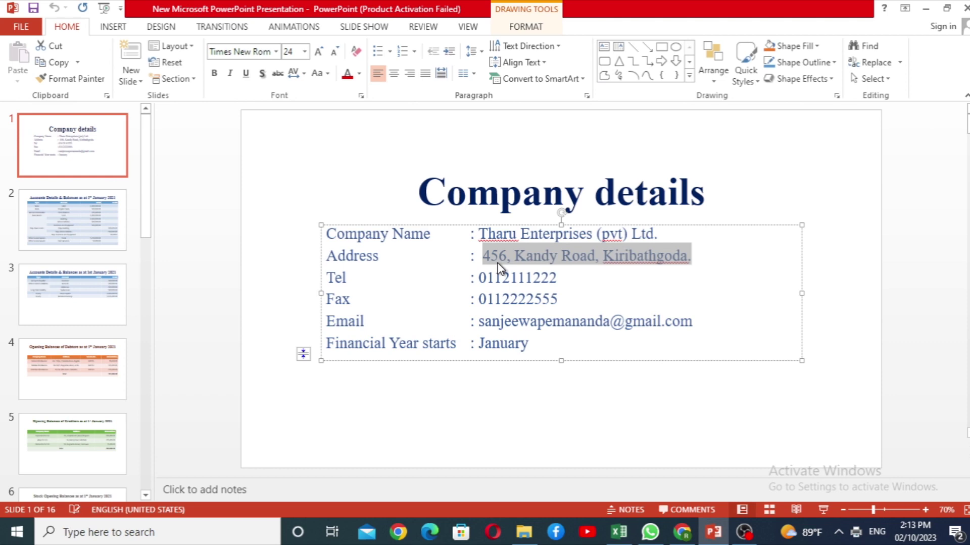
# Step: Switch back from the Company details slide to the QuickBooks company settings
pyautogui.hotkey('alt', 'Tab')
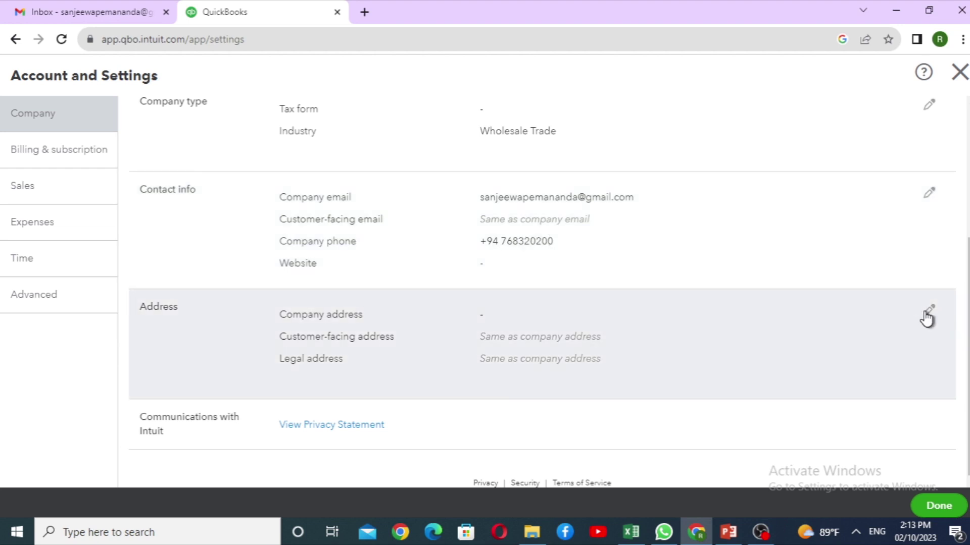
# Step: Enter the company's street address, city, state and ZIP code, save, and close settings
pyautogui.click(929, 318)
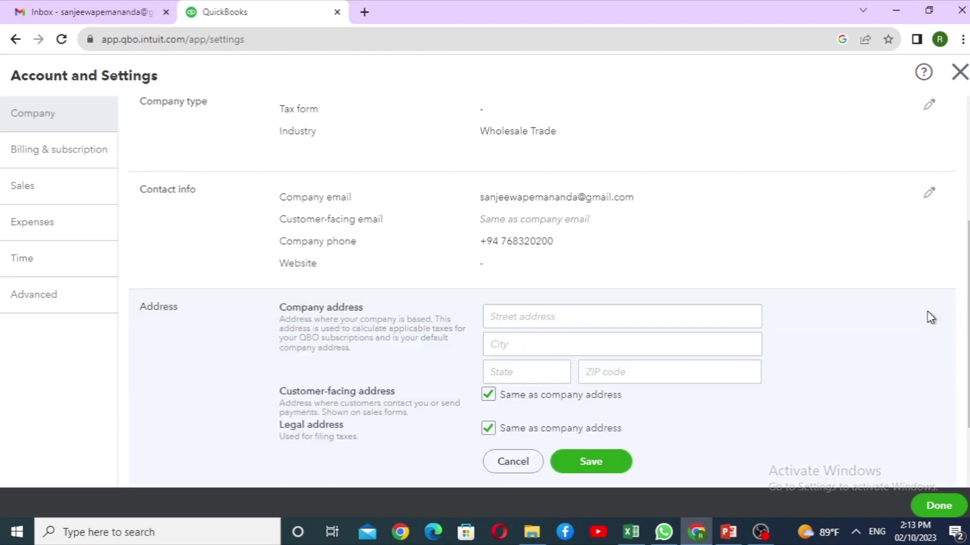
pyautogui.scroll(-2, 823, 297)
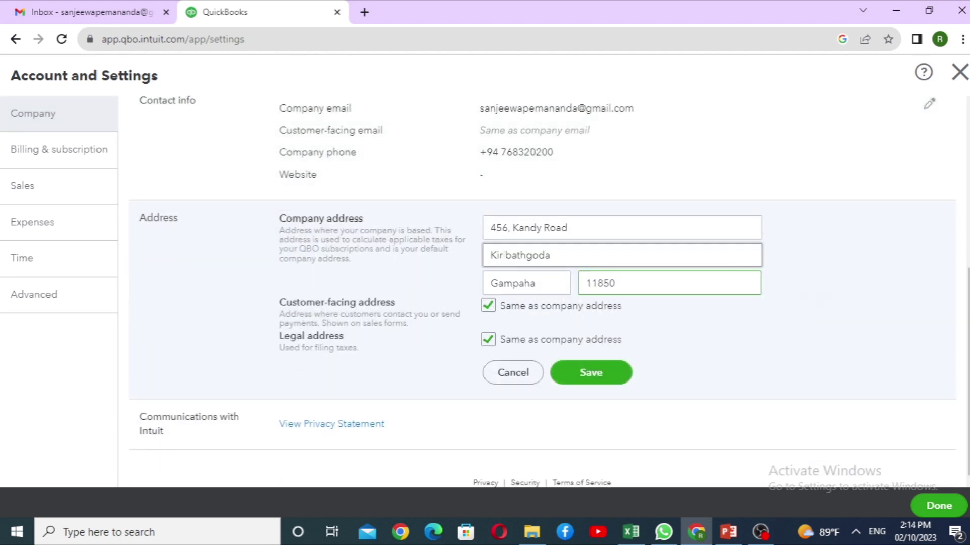
pyautogui.click(591, 373)
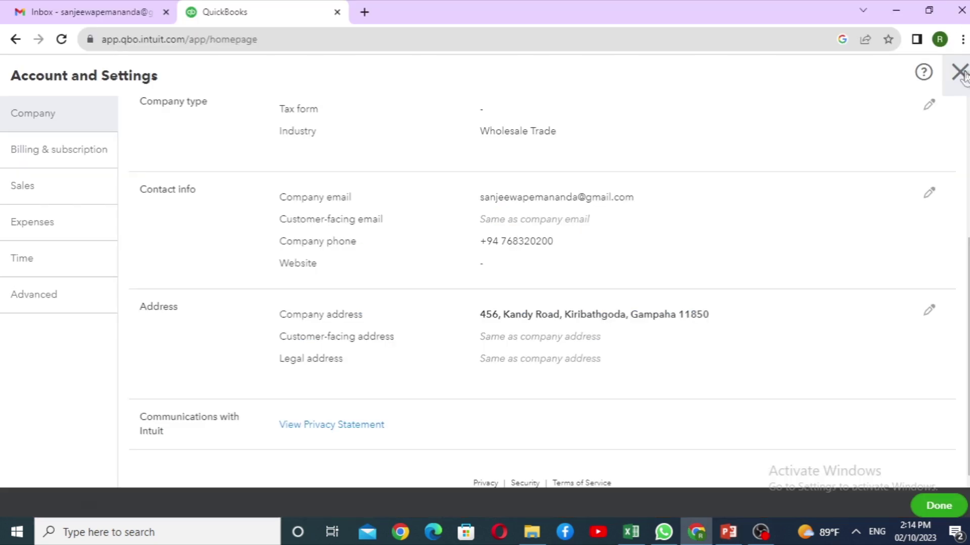
pyautogui.click(961, 73)
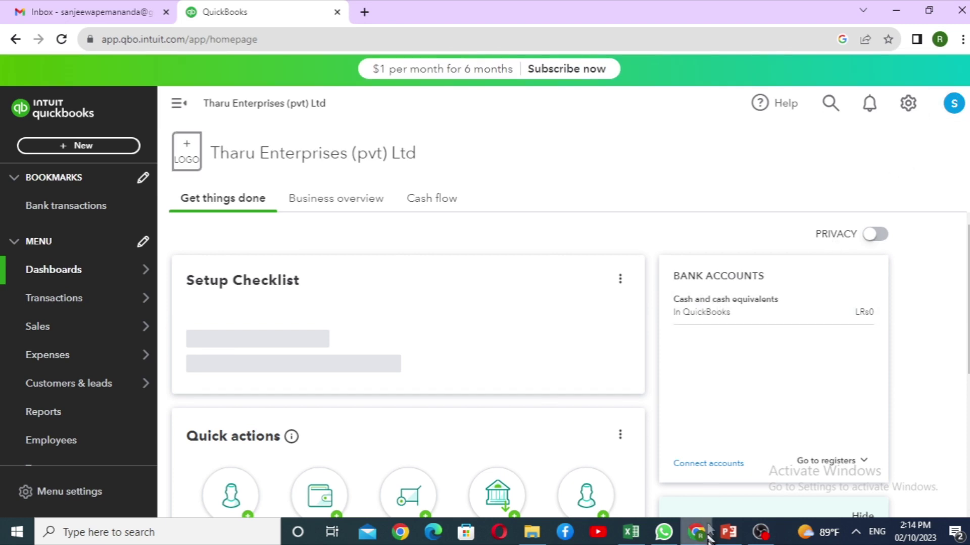
# Step: In PowerPoint, deselect the address text and go to slide 2, Accounts Details & Balances
pyautogui.click(728, 532)
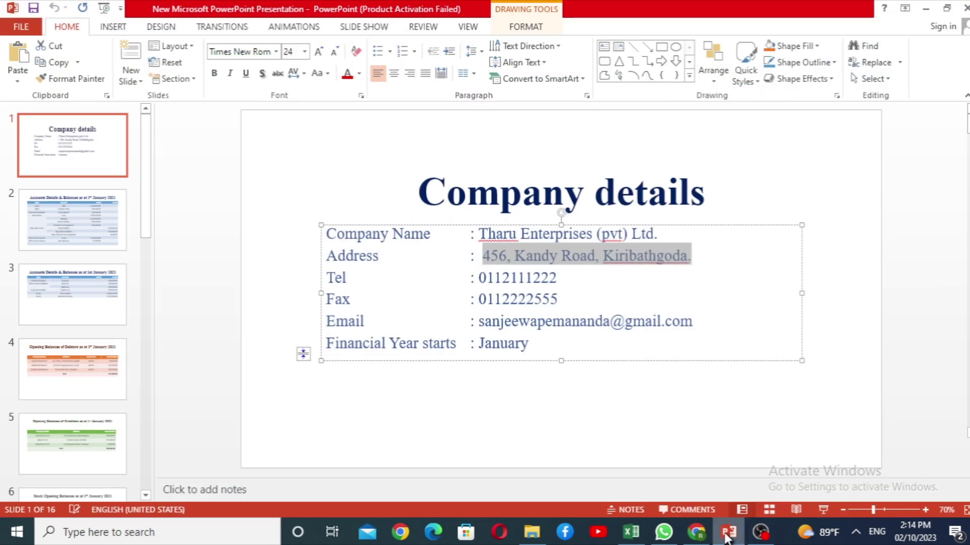
pyautogui.click(588, 399)
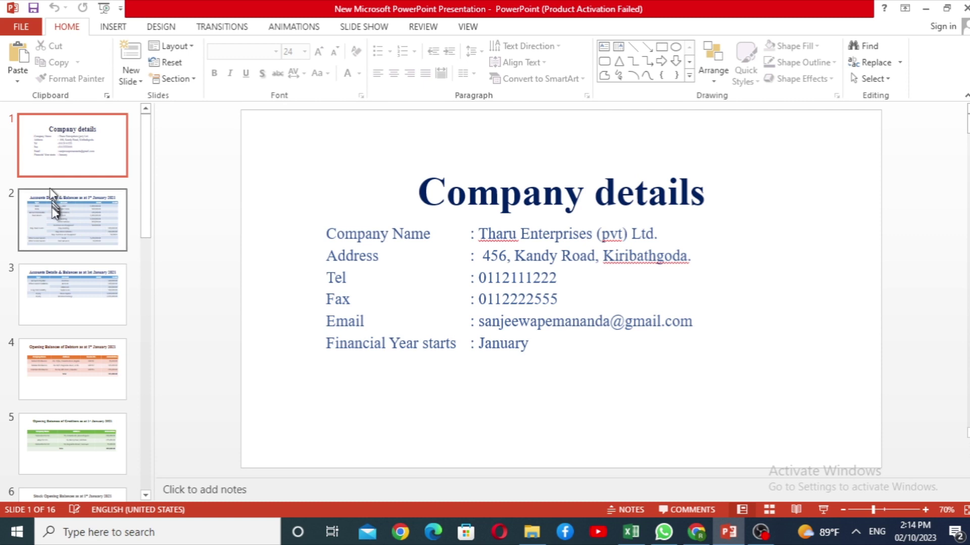
pyautogui.click(54, 212)
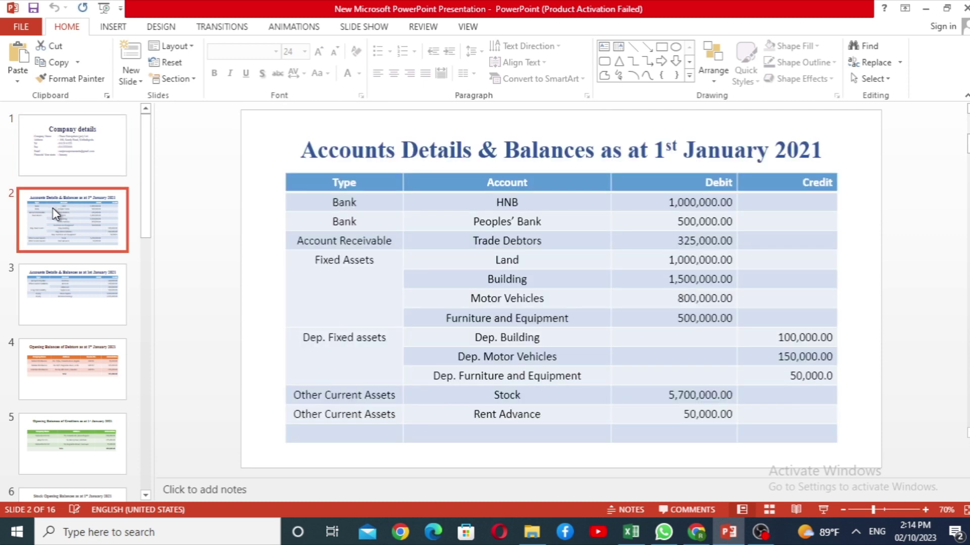